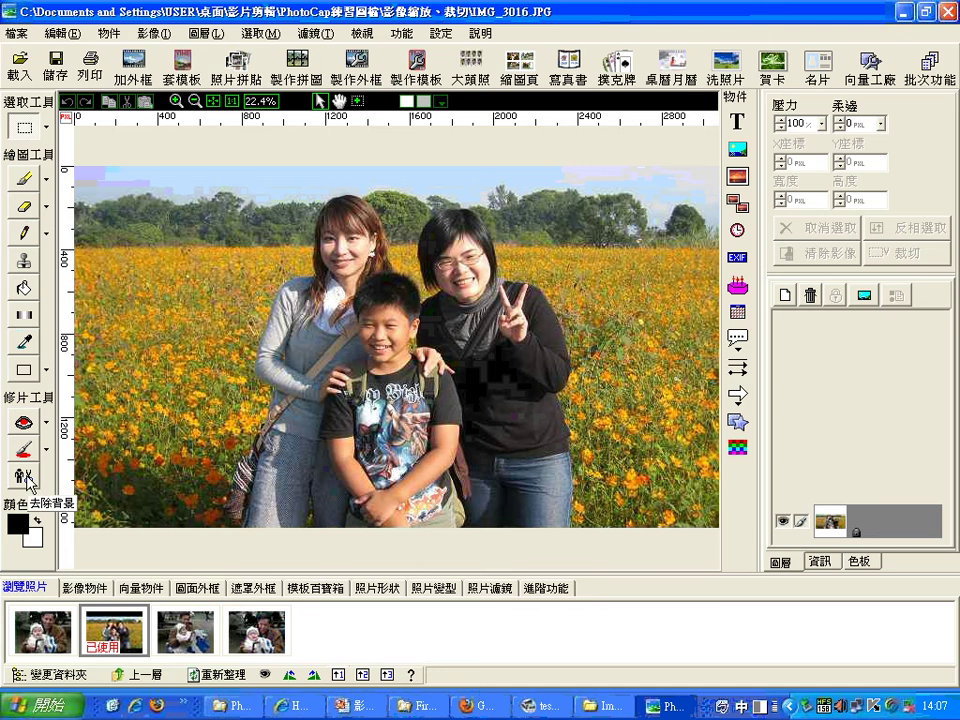
Step: Use the background removal tool to lasso loosely around the three people and remove everything outside the selection
{"action": "mouse_move", "coordinate": [31, 498]}
{"action": "left_mouse_down"}
{"action": "mouse_move", "coordinate": [2, 483]}
{"action": "mouse_move", "coordinate": [17, 515]}
{"action": "mouse_move", "coordinate": [2, 521]}
{"action": "left_mouse_up"}
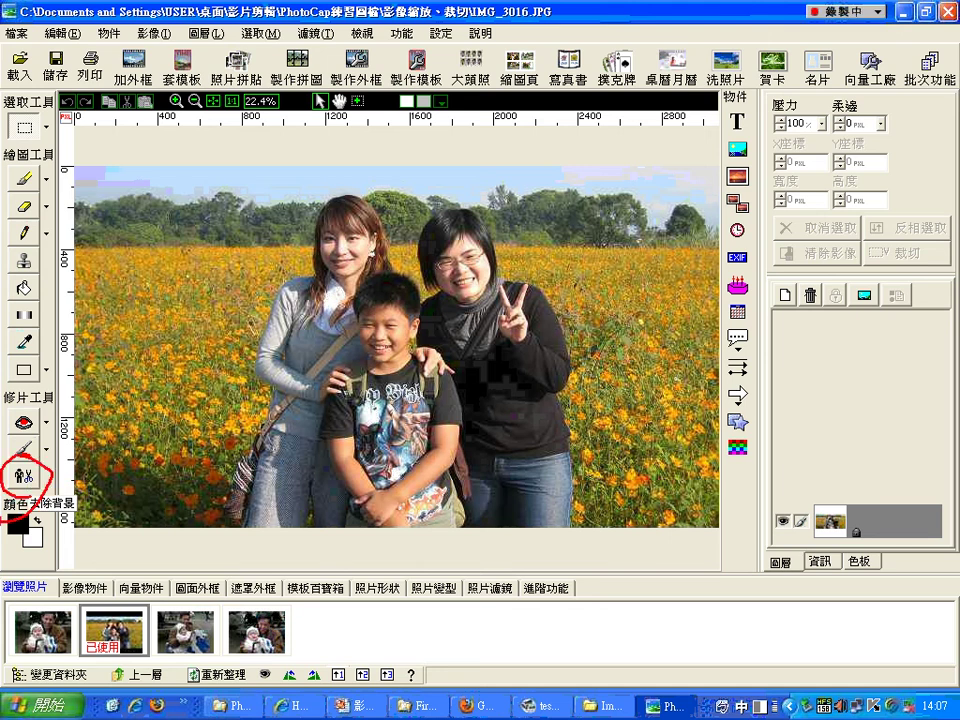
{"action": "left_click", "coordinate": [25, 478]}
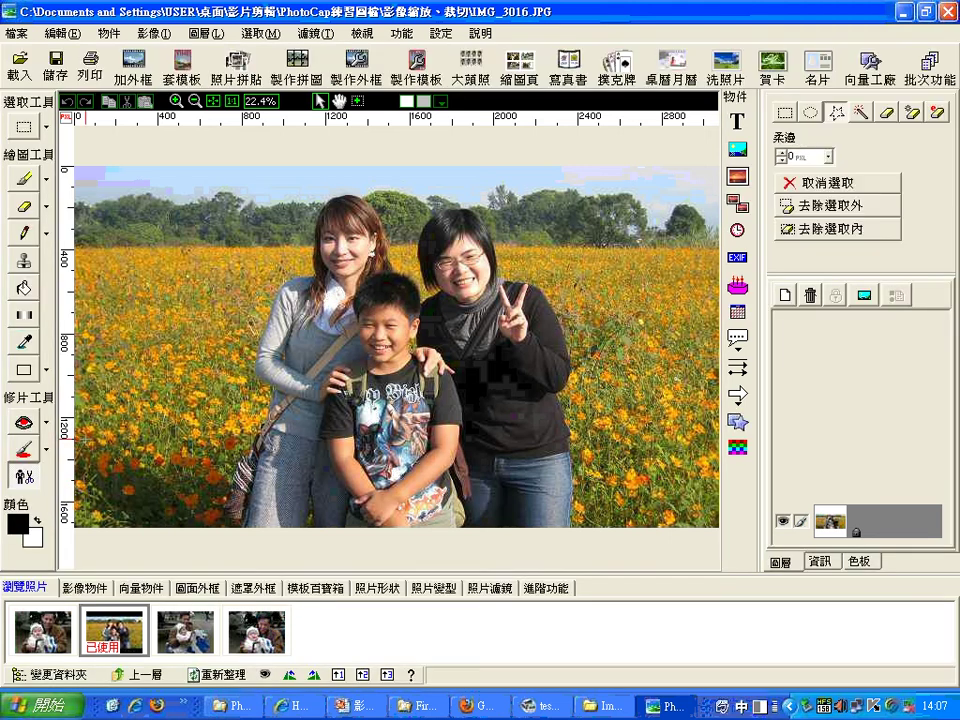
{"action": "left_click", "coordinate": [858, 114]}
{"action": "mouse_move", "coordinate": [202, 527]}
{"action": "left_mouse_down"}
{"action": "mouse_move", "coordinate": [243, 390]}
{"action": "mouse_move", "coordinate": [244, 345]}
{"action": "mouse_move", "coordinate": [285, 262]}
{"action": "mouse_move", "coordinate": [311, 250]}
{"action": "mouse_move", "coordinate": [316, 184]}
{"action": "mouse_move", "coordinate": [364, 180]}
{"action": "mouse_move", "coordinate": [400, 234]}
{"action": "mouse_move", "coordinate": [440, 186]}
{"action": "mouse_move", "coordinate": [494, 190]}
{"action": "mouse_move", "coordinate": [519, 255]}
{"action": "mouse_move", "coordinate": [585, 300]}
{"action": "mouse_move", "coordinate": [587, 530]}
{"action": "mouse_move", "coordinate": [504, 569]}
{"action": "mouse_move", "coordinate": [253, 566]}
{"action": "mouse_move", "coordinate": [212, 540]}
{"action": "mouse_move", "coordinate": [228, 488]}
{"action": "left_mouse_up"}
{"action": "left_click_drag", "start_coordinate": [233, 437], "coordinate": [238, 405]}
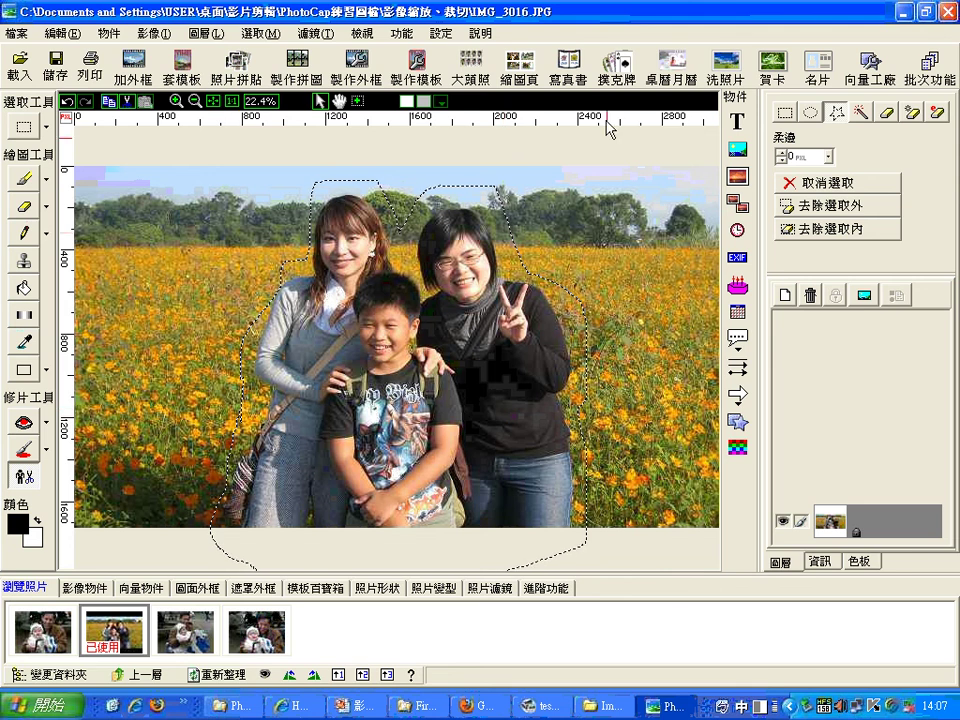
{"action": "left_click", "coordinate": [830, 210]}
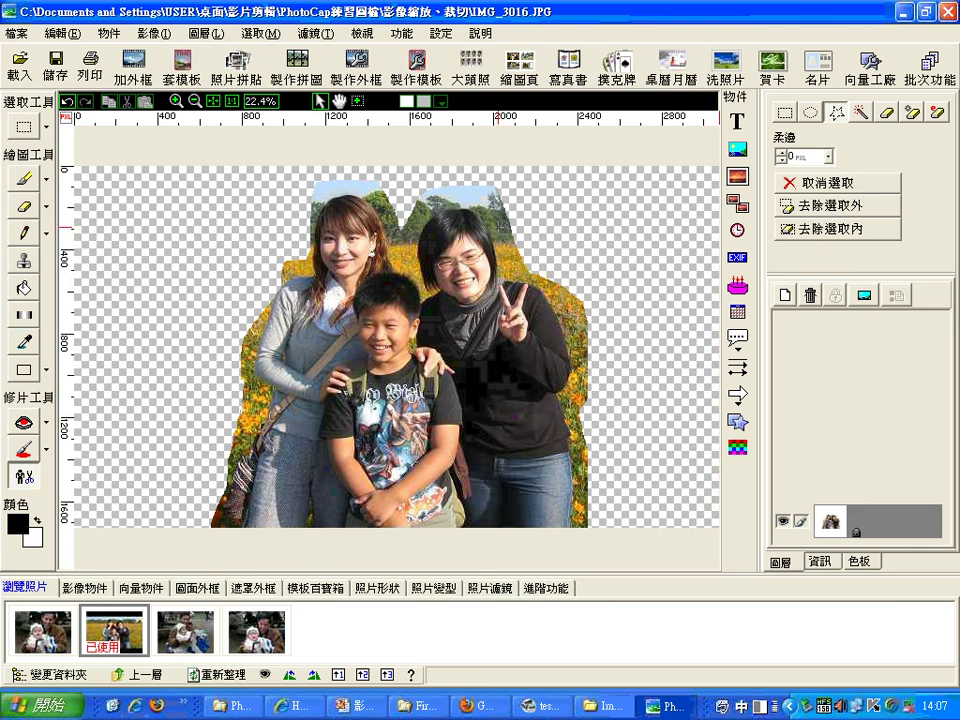
{"action": "left_click", "coordinate": [16, 33]}
{"action": "mouse_move", "coordinate": [58, 114]}
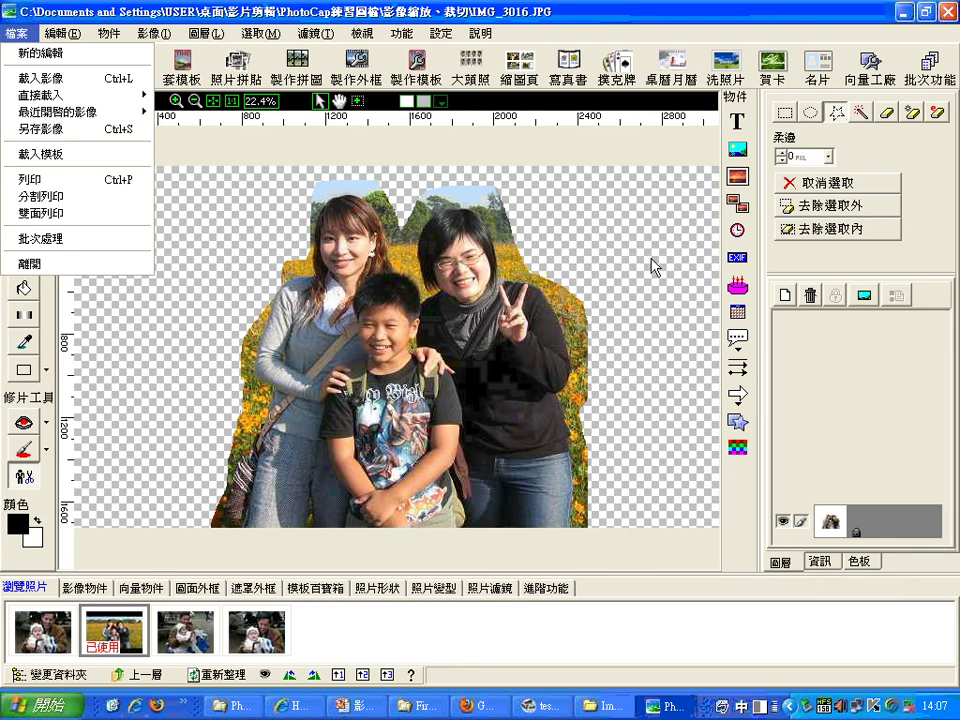
{"action": "left_click", "coordinate": [858, 142]}
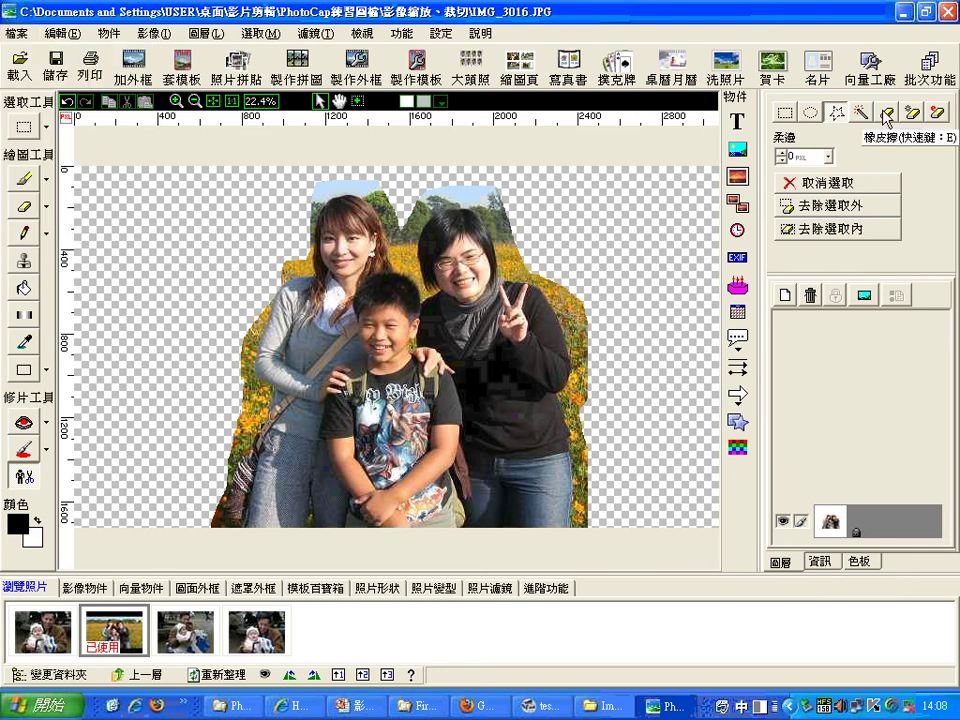
Step: Set the background eraser size to 162 px and erase the leftover background around the people's outlines
{"action": "left_click", "coordinate": [885, 113]}
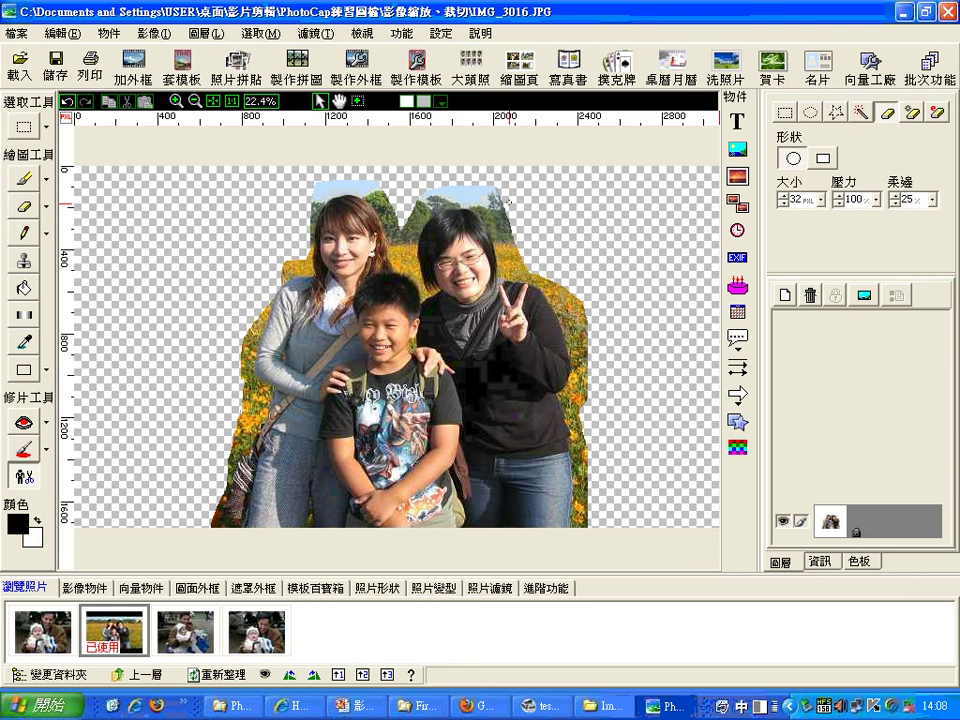
{"action": "left_click", "coordinate": [819, 199]}
{"action": "mouse_move", "coordinate": [820, 205]}
{"action": "left_mouse_down"}
{"action": "mouse_move", "coordinate": [822, 155]}
{"action": "mouse_move", "coordinate": [823, 183]}
{"action": "mouse_move", "coordinate": [826, 165]}
{"action": "left_mouse_up"}
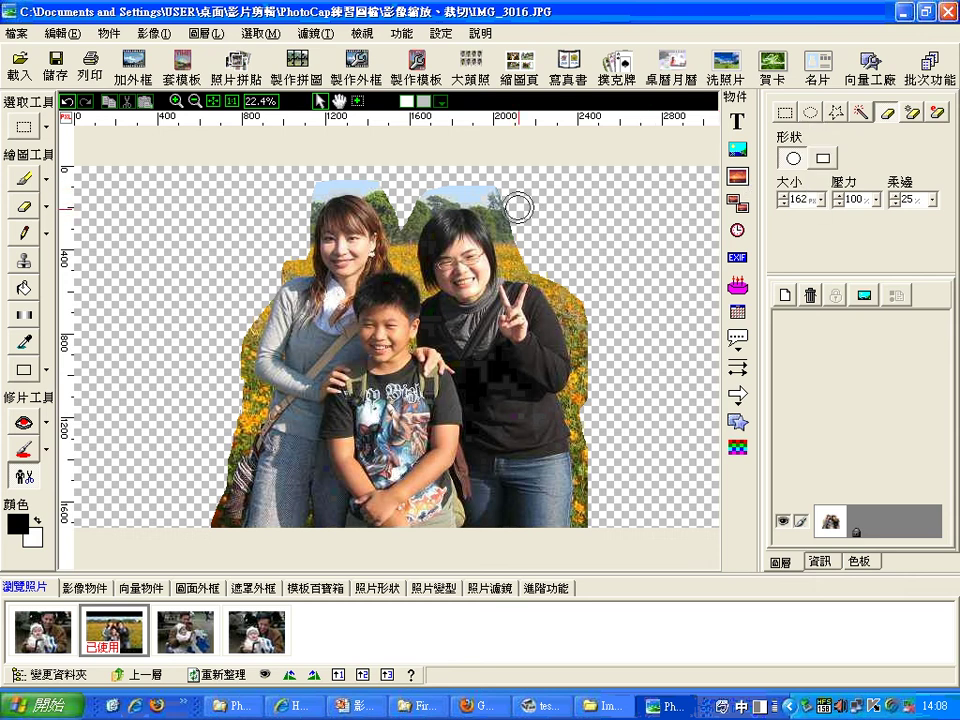
{"action": "mouse_move", "coordinate": [497, 191]}
{"action": "left_mouse_down"}
{"action": "mouse_move", "coordinate": [432, 192]}
{"action": "mouse_move", "coordinate": [407, 207]}
{"action": "mouse_move", "coordinate": [369, 179]}
{"action": "mouse_move", "coordinate": [302, 195]}
{"action": "mouse_move", "coordinate": [309, 190]}
{"action": "mouse_move", "coordinate": [292, 262]}
{"action": "mouse_move", "coordinate": [261, 285]}
{"action": "mouse_move", "coordinate": [238, 348]}
{"action": "mouse_move", "coordinate": [248, 333]}
{"action": "mouse_move", "coordinate": [241, 380]}
{"action": "mouse_move", "coordinate": [254, 402]}
{"action": "mouse_move", "coordinate": [243, 444]}
{"action": "mouse_move", "coordinate": [231, 459]}
{"action": "mouse_move", "coordinate": [231, 419]}
{"action": "mouse_move", "coordinate": [189, 514]}
{"action": "left_mouse_up"}
{"action": "mouse_move", "coordinate": [511, 199]}
{"action": "left_mouse_down"}
{"action": "mouse_move", "coordinate": [515, 262]}
{"action": "mouse_move", "coordinate": [568, 294]}
{"action": "mouse_move", "coordinate": [598, 349]}
{"action": "mouse_move", "coordinate": [596, 382]}
{"action": "mouse_move", "coordinate": [560, 291]}
{"action": "mouse_move", "coordinate": [586, 366]}
{"action": "mouse_move", "coordinate": [585, 396]}
{"action": "mouse_move", "coordinate": [571, 398]}
{"action": "mouse_move", "coordinate": [583, 463]}
{"action": "mouse_move", "coordinate": [578, 529]}
{"action": "mouse_move", "coordinate": [611, 457]}
{"action": "mouse_move", "coordinate": [579, 388]}
{"action": "mouse_move", "coordinate": [576, 318]}
{"action": "mouse_move", "coordinate": [525, 267]}
{"action": "mouse_move", "coordinate": [511, 268]}
{"action": "mouse_move", "coordinate": [544, 284]}
{"action": "mouse_move", "coordinate": [568, 317]}
{"action": "mouse_move", "coordinate": [505, 256]}
{"action": "mouse_move", "coordinate": [490, 207]}
{"action": "mouse_move", "coordinate": [456, 195]}
{"action": "mouse_move", "coordinate": [394, 221]}
{"action": "mouse_move", "coordinate": [377, 191]}
{"action": "mouse_move", "coordinate": [326, 189]}
{"action": "mouse_move", "coordinate": [305, 202]}
{"action": "mouse_move", "coordinate": [303, 265]}
{"action": "mouse_move", "coordinate": [276, 269]}
{"action": "mouse_move", "coordinate": [260, 326]}
{"action": "left_mouse_up"}
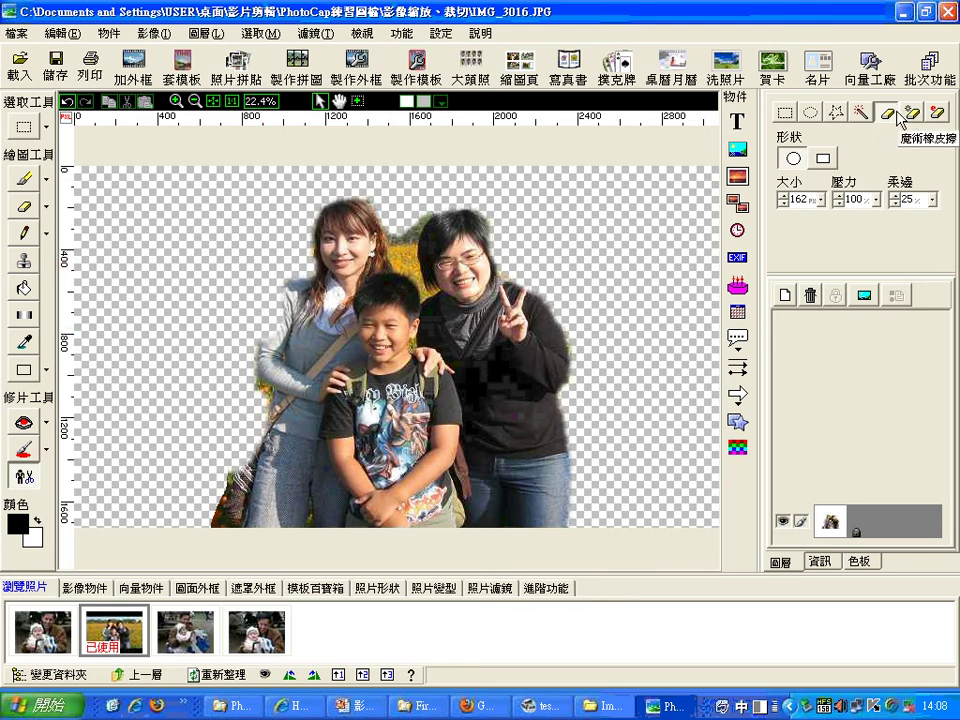
Step: Undo the latest erasing and re-erase the background along the right-hand woman's side, then between the women's heads with an 82 px eraser
{"action": "left_click", "coordinate": [66, 101]}
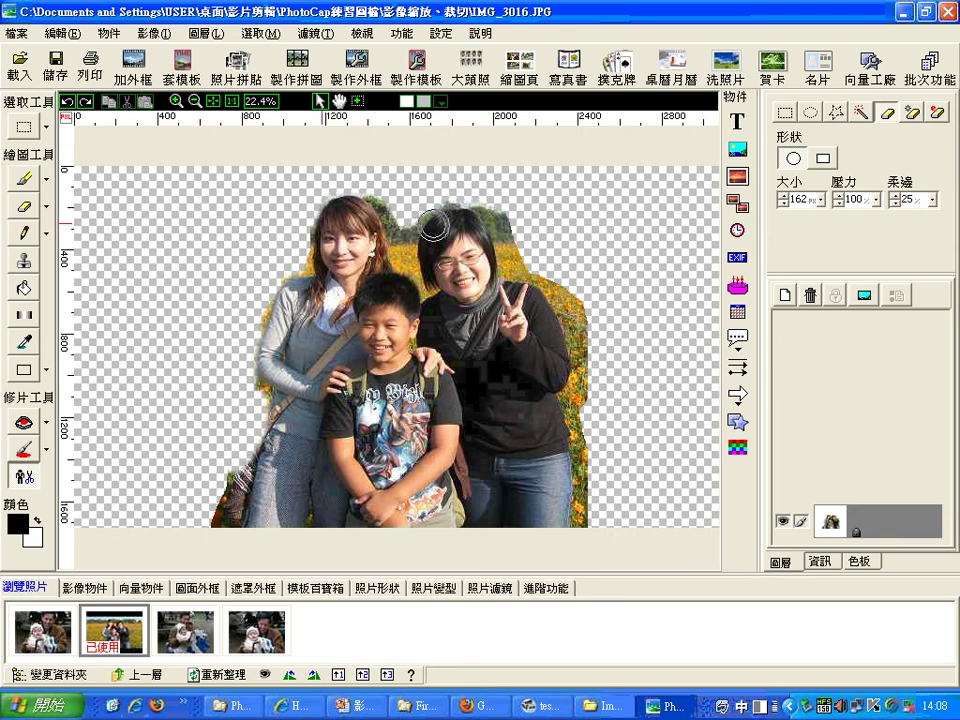
{"action": "mouse_move", "coordinate": [511, 250]}
{"action": "left_mouse_down"}
{"action": "mouse_move", "coordinate": [564, 299]}
{"action": "mouse_move", "coordinate": [576, 328]}
{"action": "mouse_move", "coordinate": [576, 306]}
{"action": "mouse_move", "coordinate": [585, 399]}
{"action": "mouse_move", "coordinate": [576, 392]}
{"action": "mouse_move", "coordinate": [570, 405]}
{"action": "mouse_move", "coordinate": [582, 433]}
{"action": "mouse_move", "coordinate": [585, 525]}
{"action": "left_mouse_up"}
{"action": "left_click_drag", "start_coordinate": [820, 200], "coordinate": [823, 234]}
{"action": "mouse_move", "coordinate": [384, 214]}
{"action": "left_mouse_down"}
{"action": "mouse_move", "coordinate": [373, 201]}
{"action": "mouse_move", "coordinate": [401, 236]}
{"action": "mouse_move", "coordinate": [422, 214]}
{"action": "mouse_move", "coordinate": [462, 200]}
{"action": "left_mouse_up"}
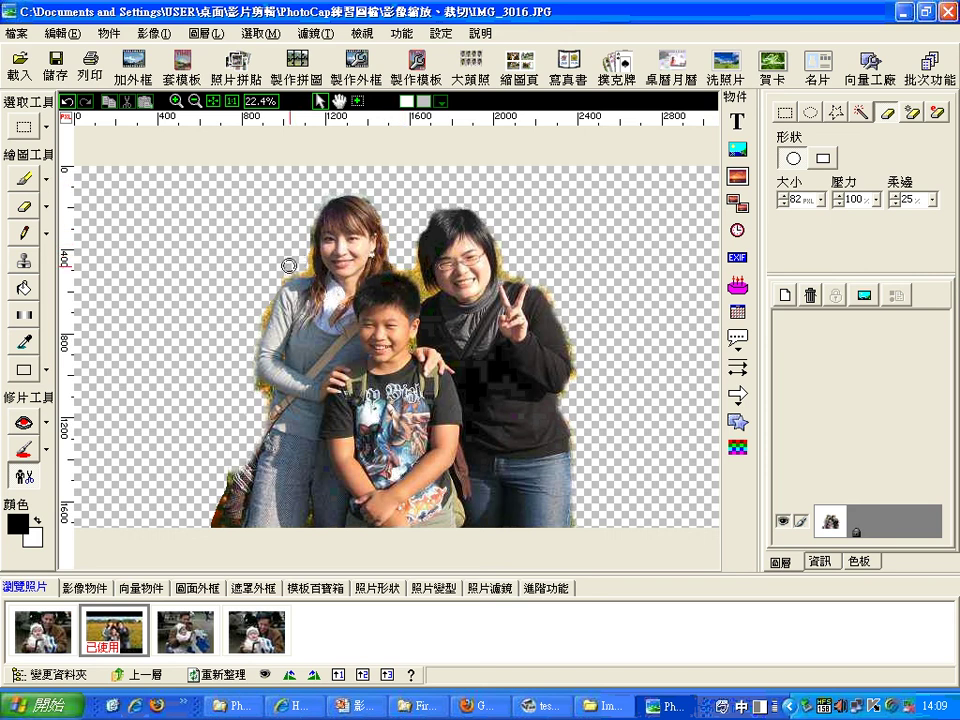
Step: Start saving the cut-out image and set its file type to PNG Image (*.png)
{"action": "left_click", "coordinate": [55, 62]}
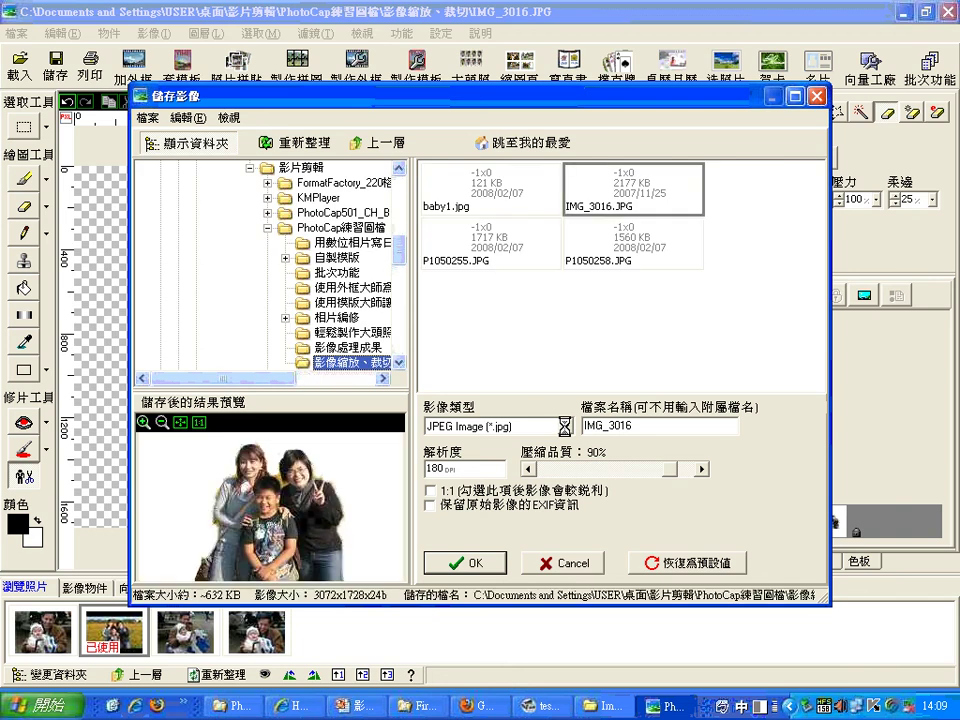
{"action": "left_click", "coordinate": [566, 427]}
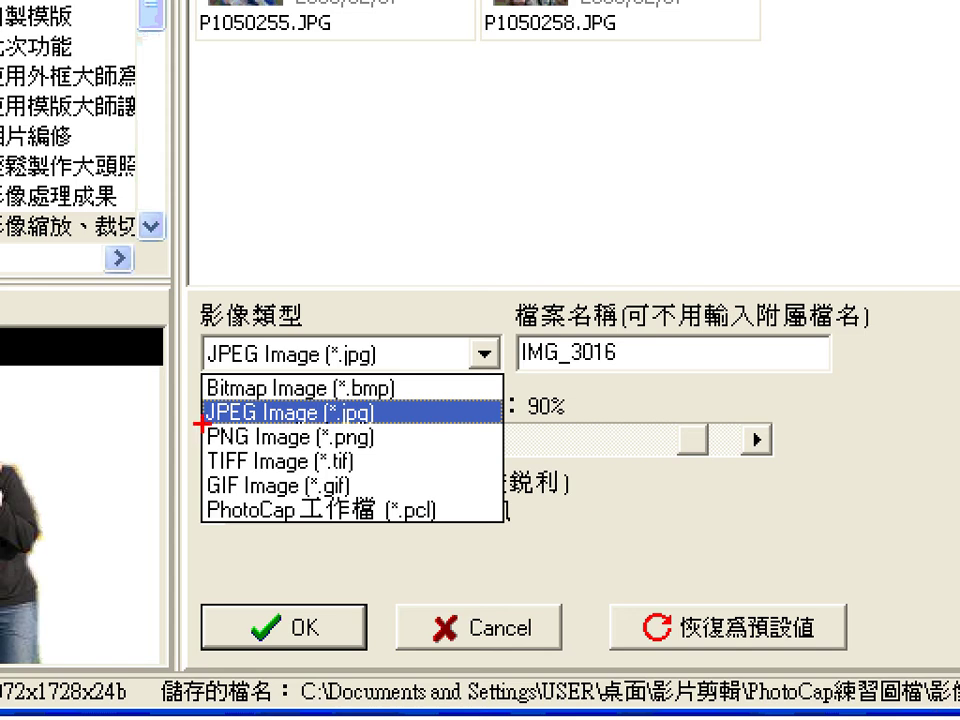
{"action": "mouse_move", "coordinate": [201, 424]}
{"action": "left_mouse_down"}
{"action": "mouse_move", "coordinate": [279, 476]}
{"action": "mouse_move", "coordinate": [385, 472]}
{"action": "left_mouse_up"}
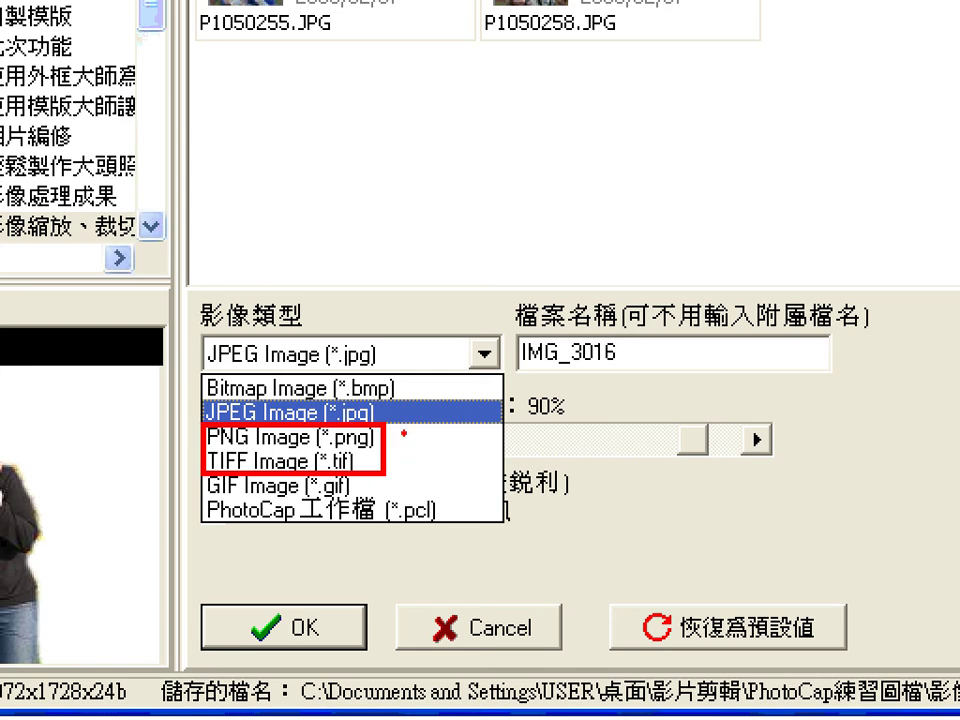
{"action": "left_click_drag", "start_coordinate": [401, 437], "coordinate": [472, 414]}
{"action": "left_click_drag", "start_coordinate": [188, 456], "coordinate": [386, 455]}
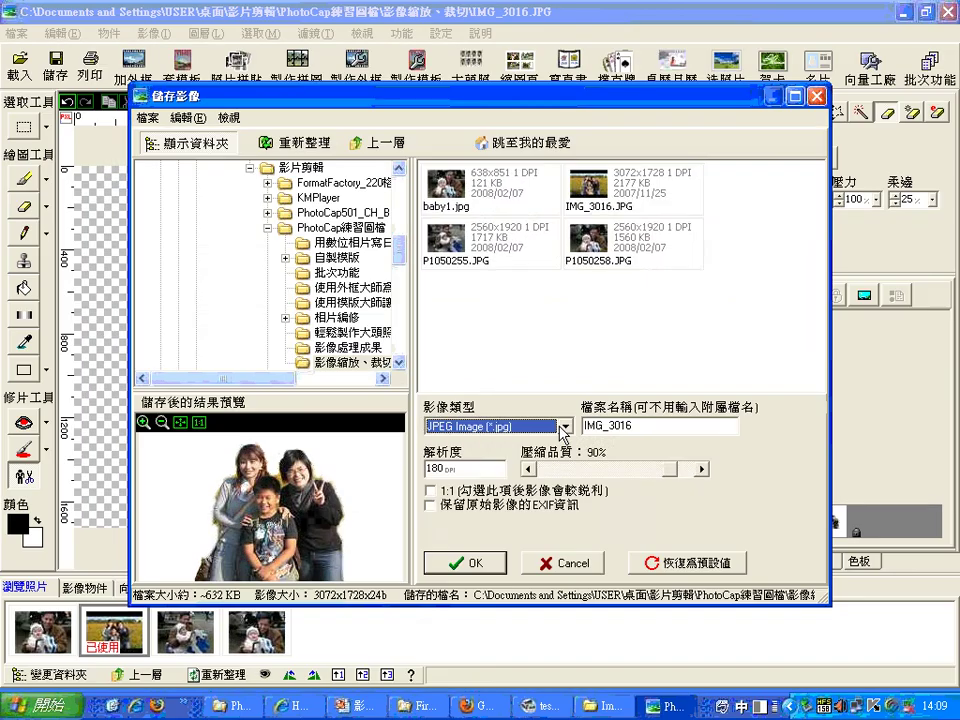
{"action": "left_click", "coordinate": [484, 356]}
{"action": "left_click", "coordinate": [330, 422]}
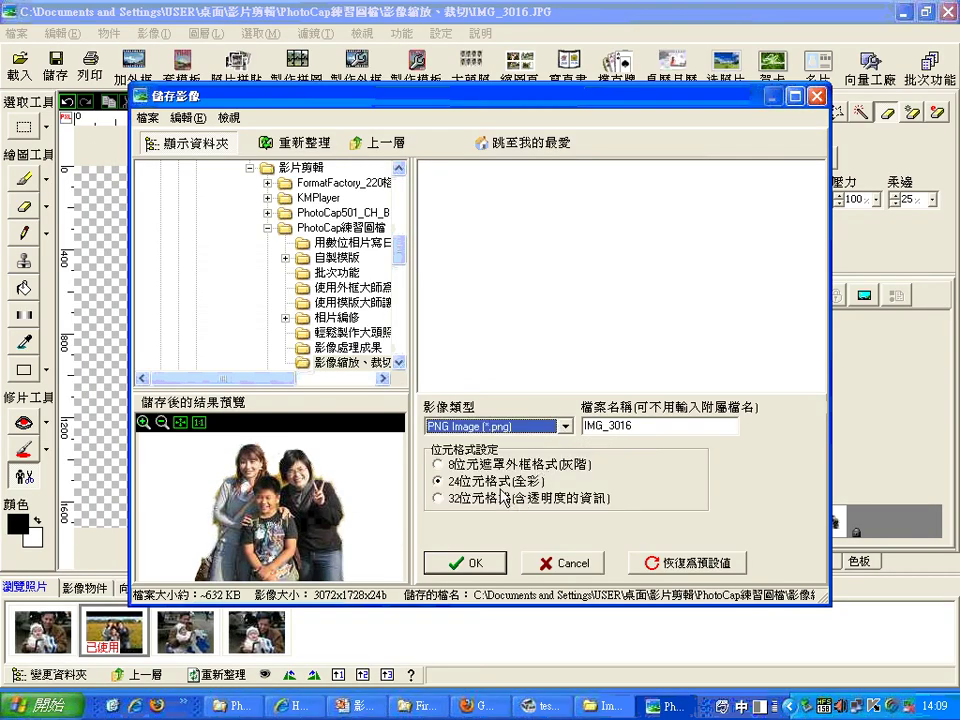
Step: Choose the 32-bit format with transparency information and save the image as IMG_3016
{"action": "mouse_move", "coordinate": [430, 488]}
{"action": "left_mouse_down"}
{"action": "mouse_move", "coordinate": [537, 514]}
{"action": "mouse_move", "coordinate": [607, 504]}
{"action": "mouse_move", "coordinate": [585, 491]}
{"action": "mouse_move", "coordinate": [392, 494]}
{"action": "left_mouse_up"}
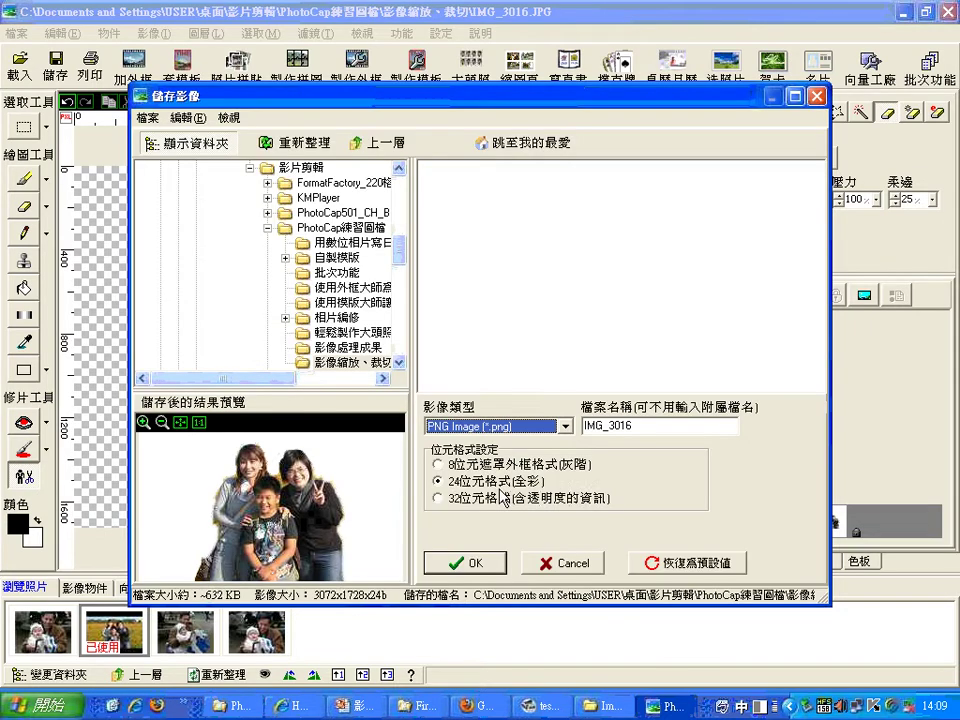
{"action": "left_click", "coordinate": [503, 497]}
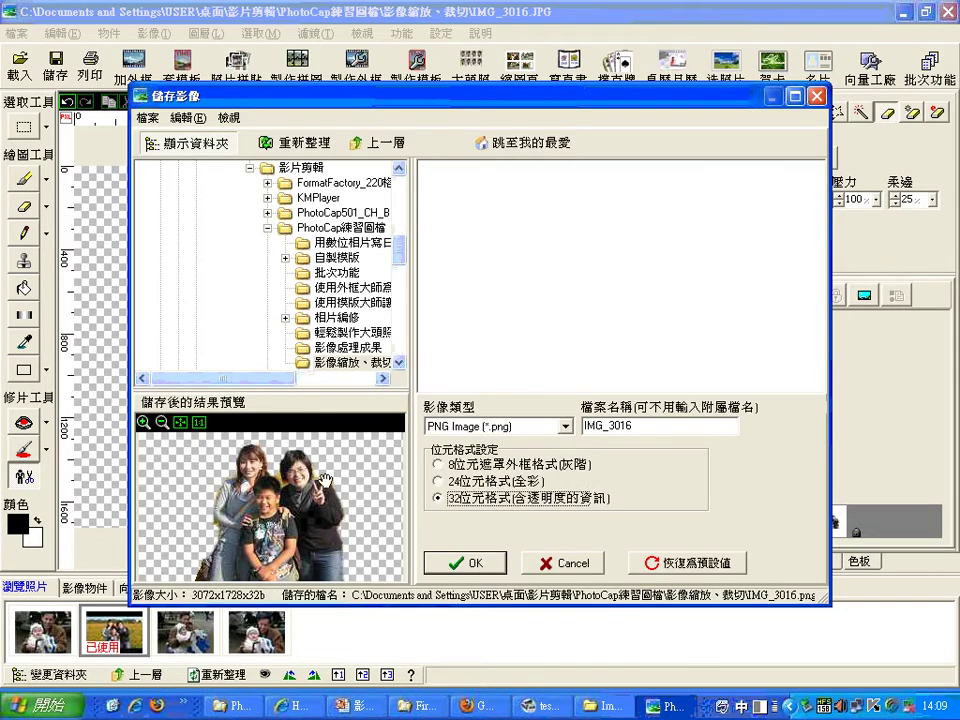
{"action": "left_click", "coordinate": [463, 561]}
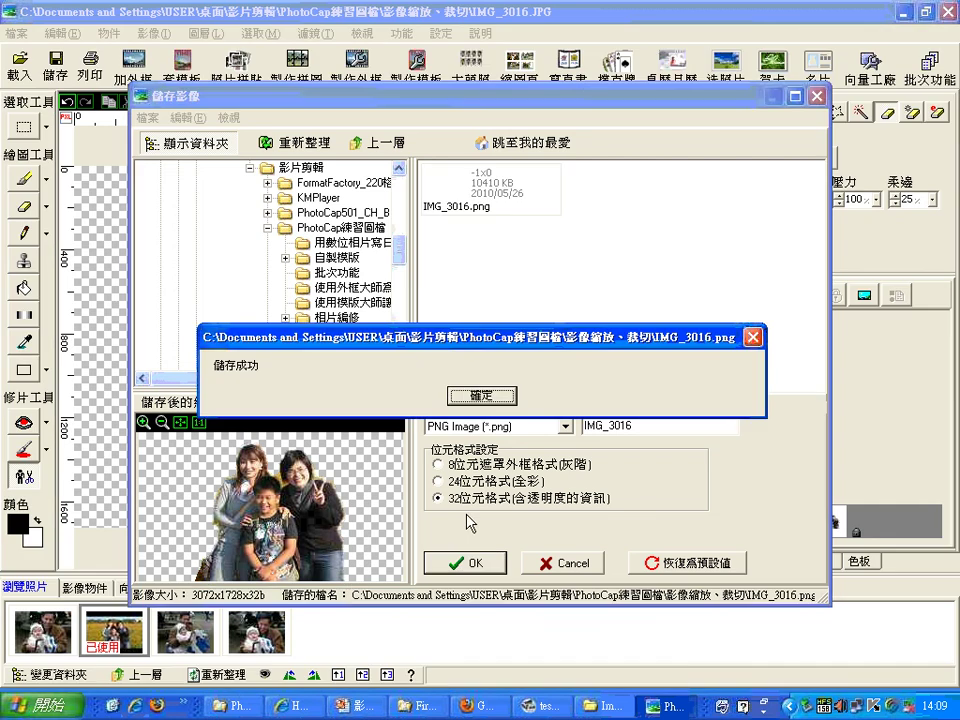
{"action": "left_click", "coordinate": [495, 396]}
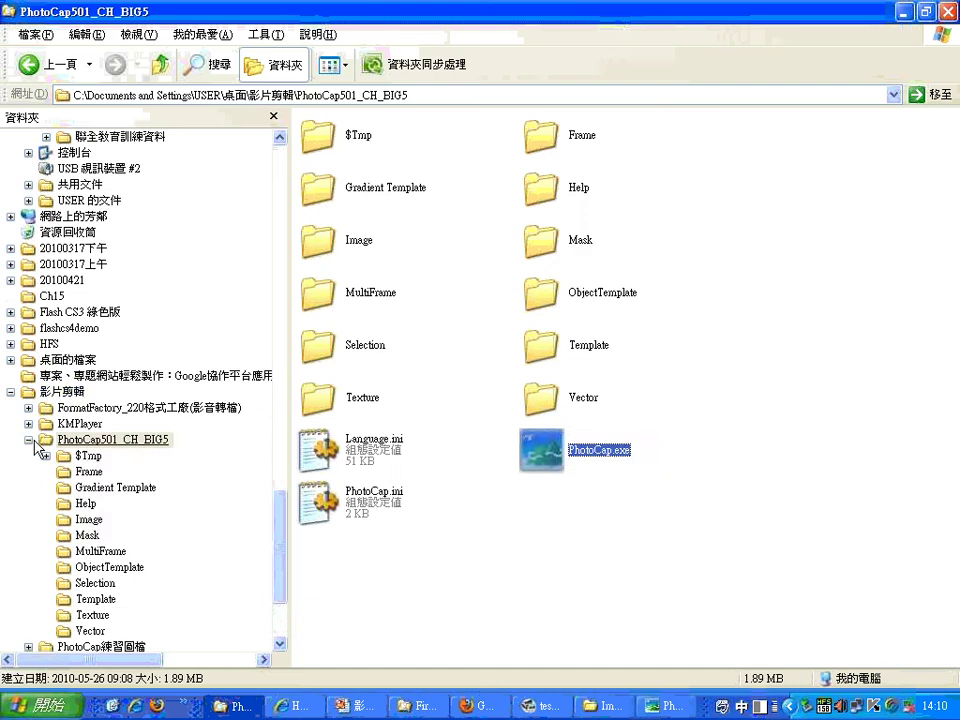
Step: Switch to Windows Explorer and open the 影像縮放、裁切 folder inside PhotoCap練習圖檔
{"action": "double_click", "coordinate": [60, 497]}
{"action": "left_click", "coordinate": [56, 502]}
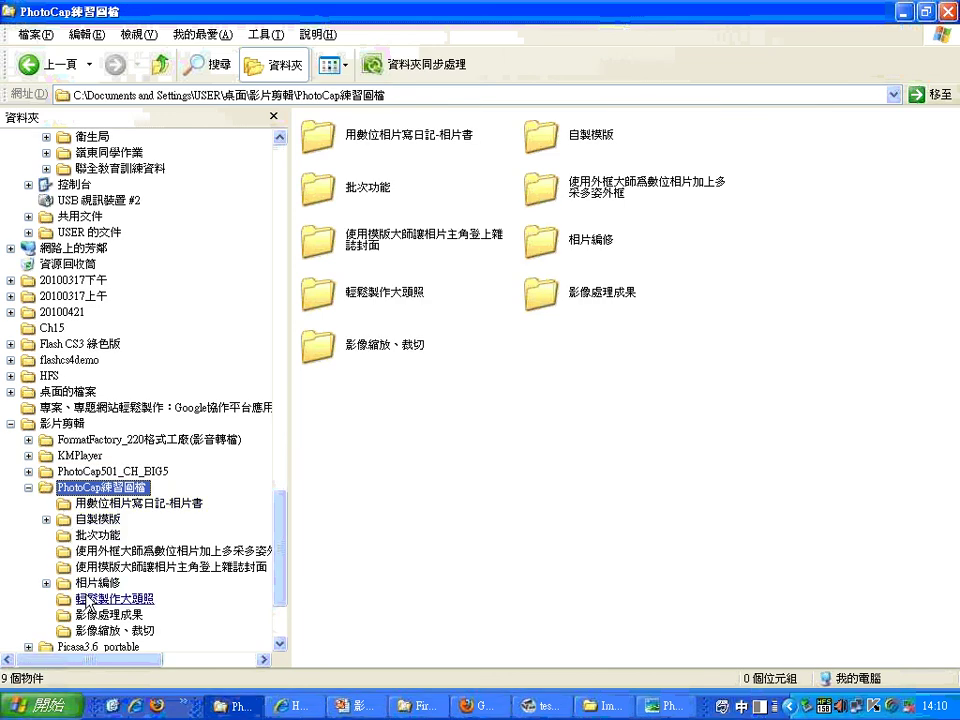
{"action": "left_click", "coordinate": [90, 631]}
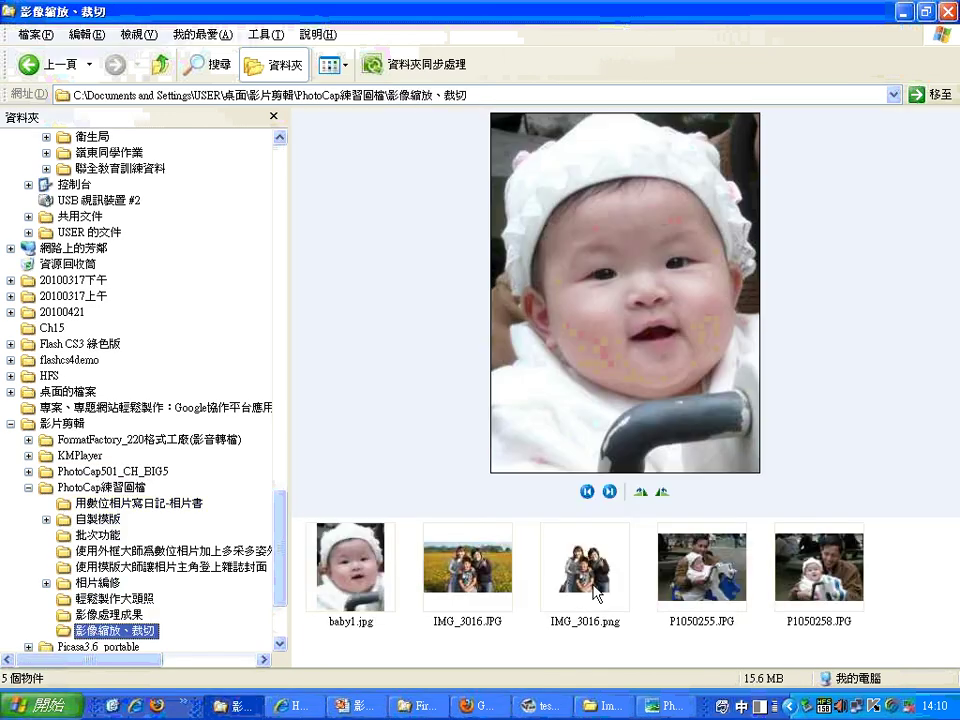
Step: Bring IMG_3016.png into the Corel VideoStudio project, placing it on the overlay track after the 藍幕影片.MOV clip
{"action": "left_click", "coordinate": [595, 575]}
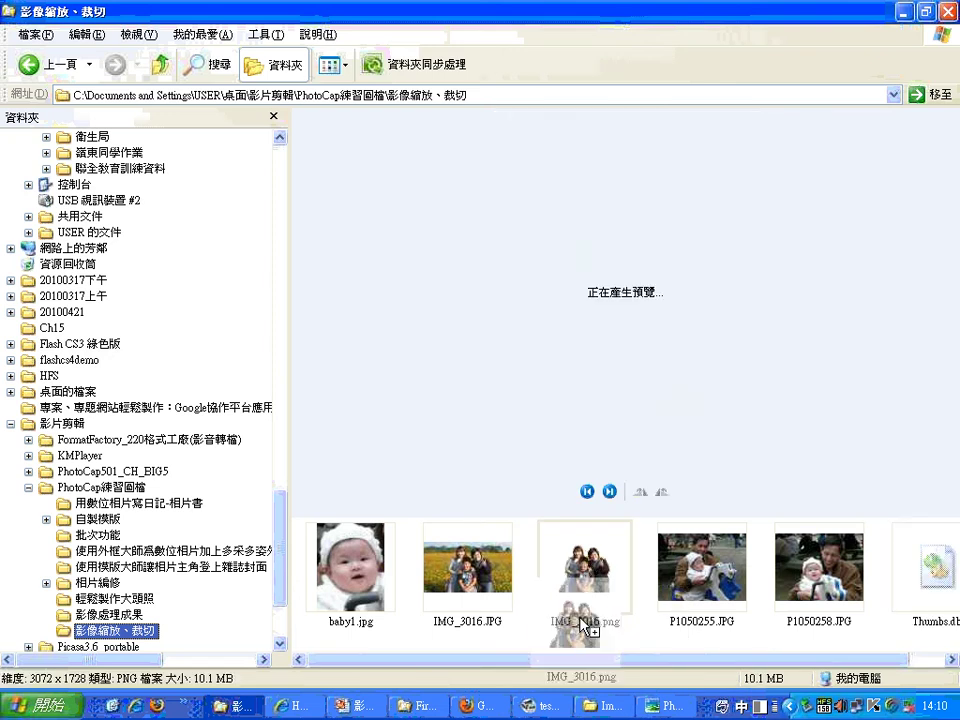
{"action": "left_click", "coordinate": [540, 705]}
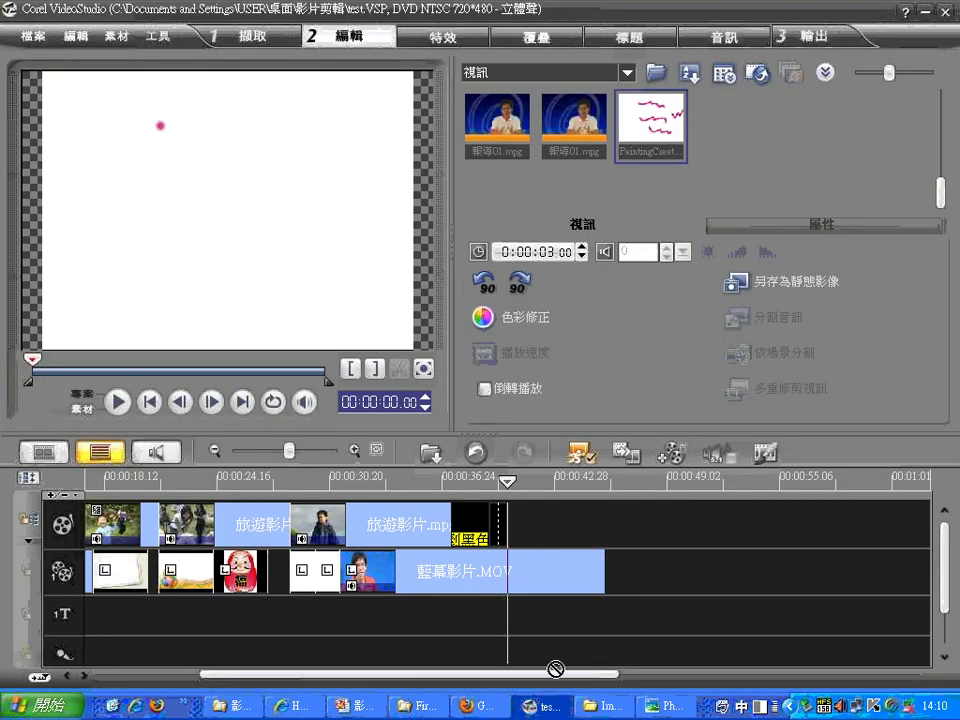
{"action": "mouse_move", "coordinate": [297, 628]}
{"action": "left_mouse_down"}
{"action": "mouse_move", "coordinate": [622, 565]}
{"action": "mouse_move", "coordinate": [607, 575]}
{"action": "left_mouse_up"}
{"action": "left_click", "coordinate": [630, 561]}
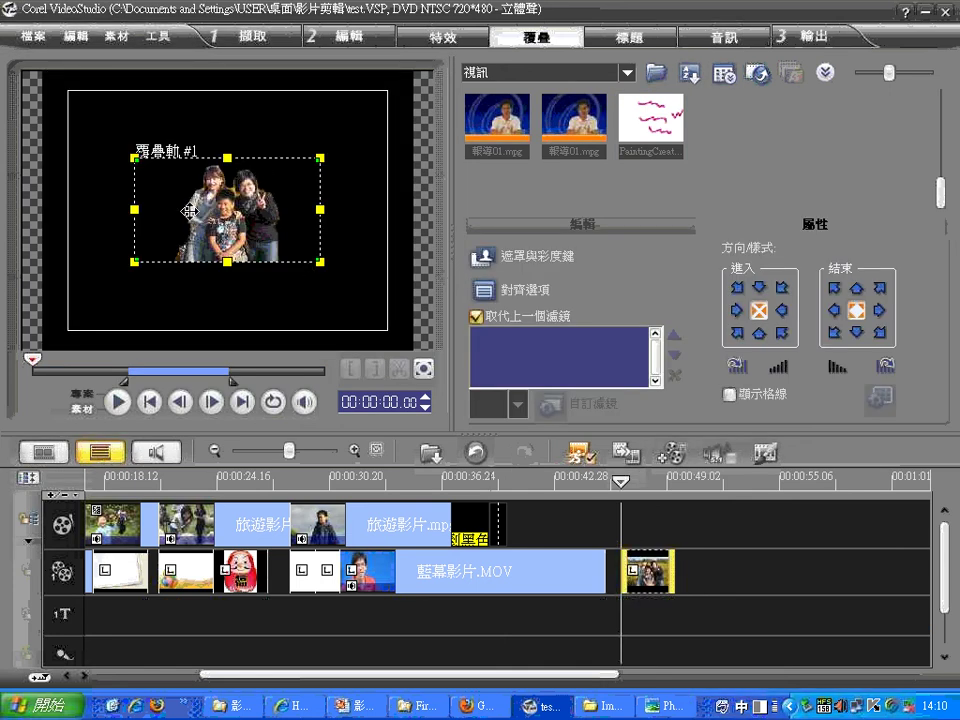
Step: Delete the yellow duck clip from the overlay track and move the cut-out photo into its place at 00:00:15.00
{"action": "left_click_drag", "start_coordinate": [537, 675], "coordinate": [447, 675]}
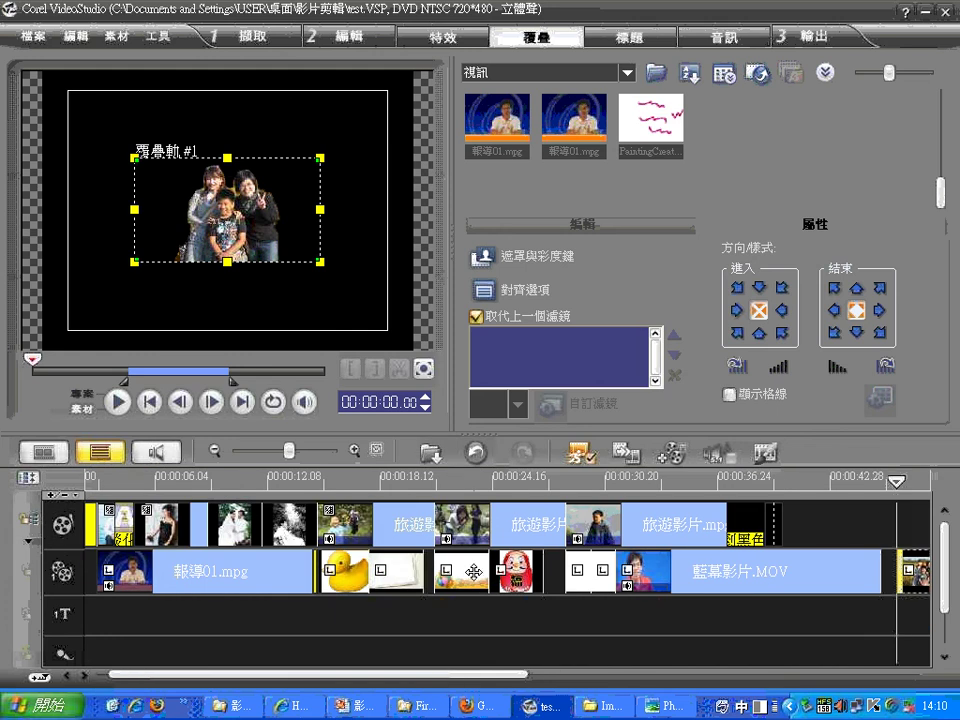
{"action": "left_click", "coordinate": [392, 577]}
{"action": "left_click", "coordinate": [354, 574]}
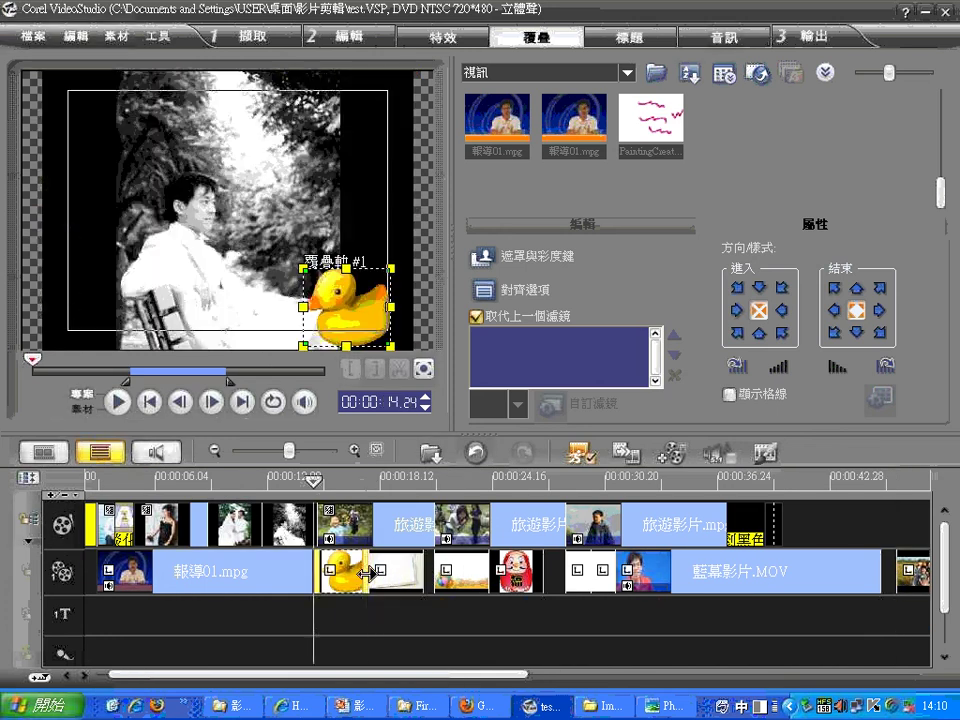
{"action": "key", "text": "Delete"}
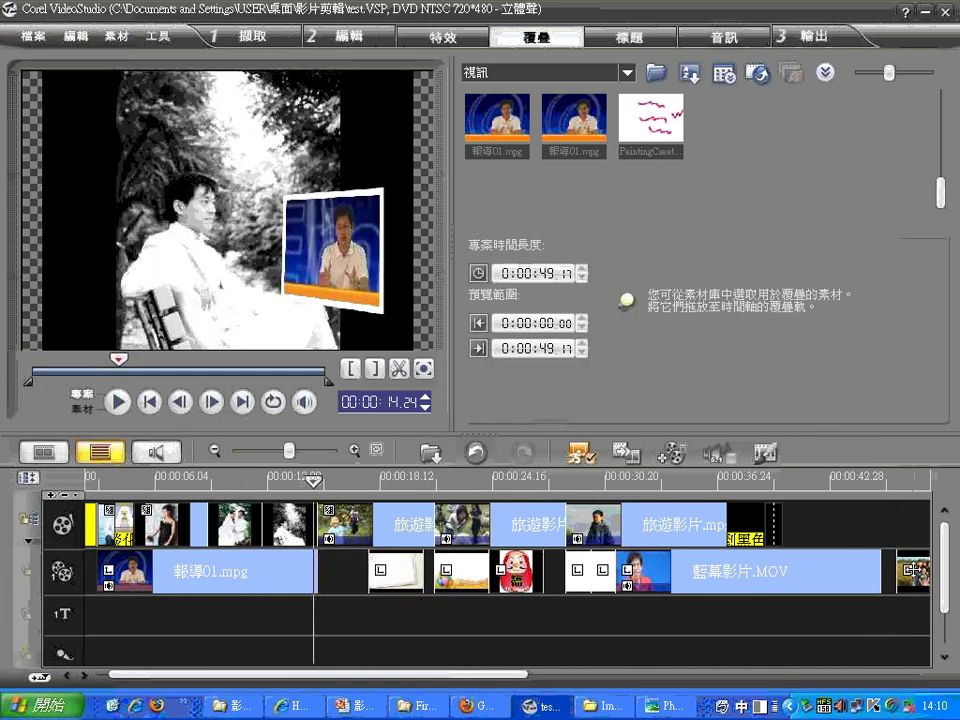
{"action": "left_click_drag", "start_coordinate": [916, 567], "coordinate": [334, 570]}
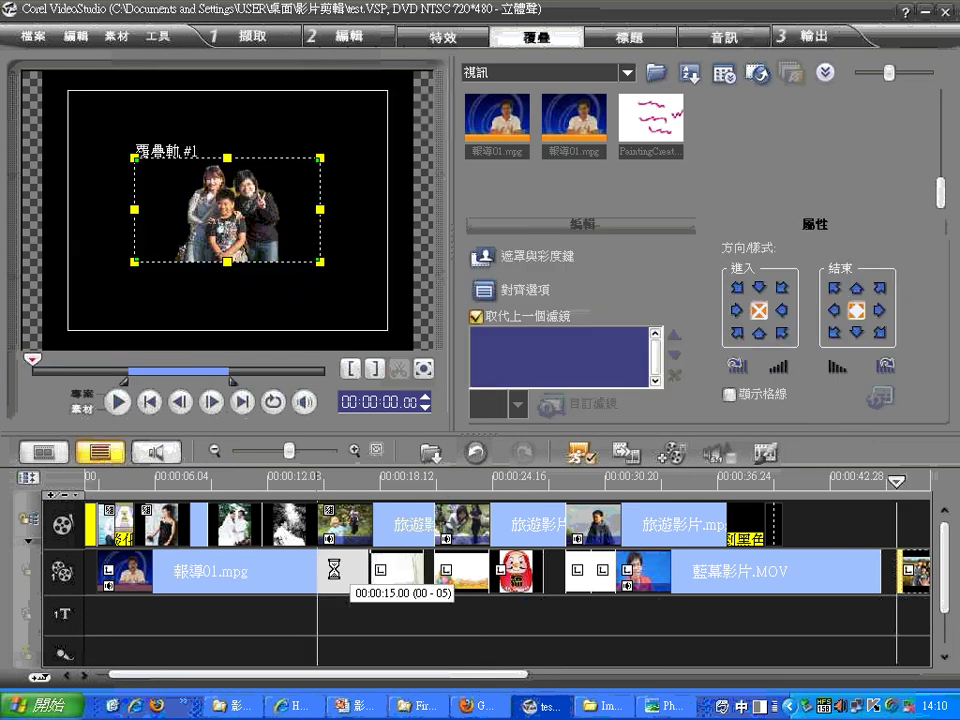
Step: Enlarge the cut-out photo overlay and position the three people in the lower right of the video frame
{"action": "left_click_drag", "start_coordinate": [240, 222], "coordinate": [327, 302]}
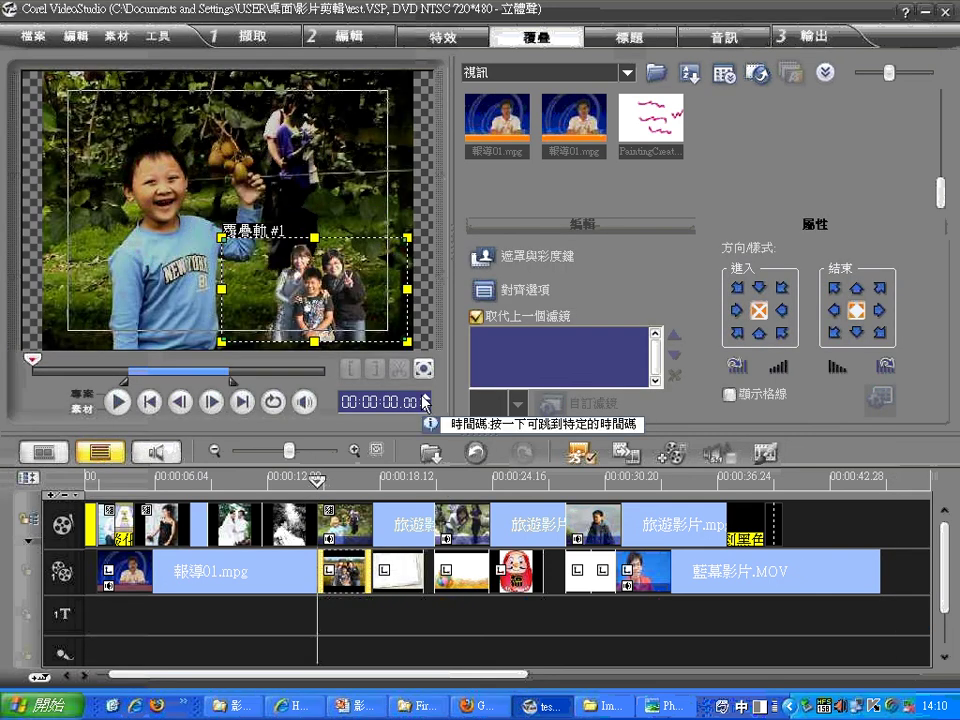
{"action": "left_click_drag", "start_coordinate": [216, 230], "coordinate": [136, 162]}
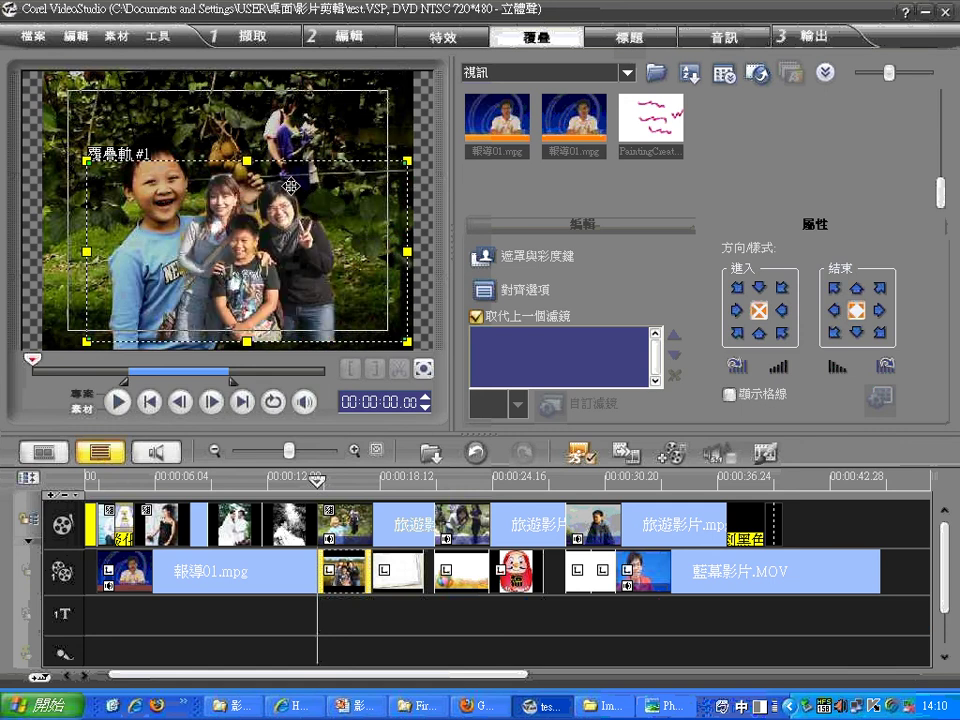
{"action": "left_click_drag", "start_coordinate": [251, 224], "coordinate": [319, 224]}
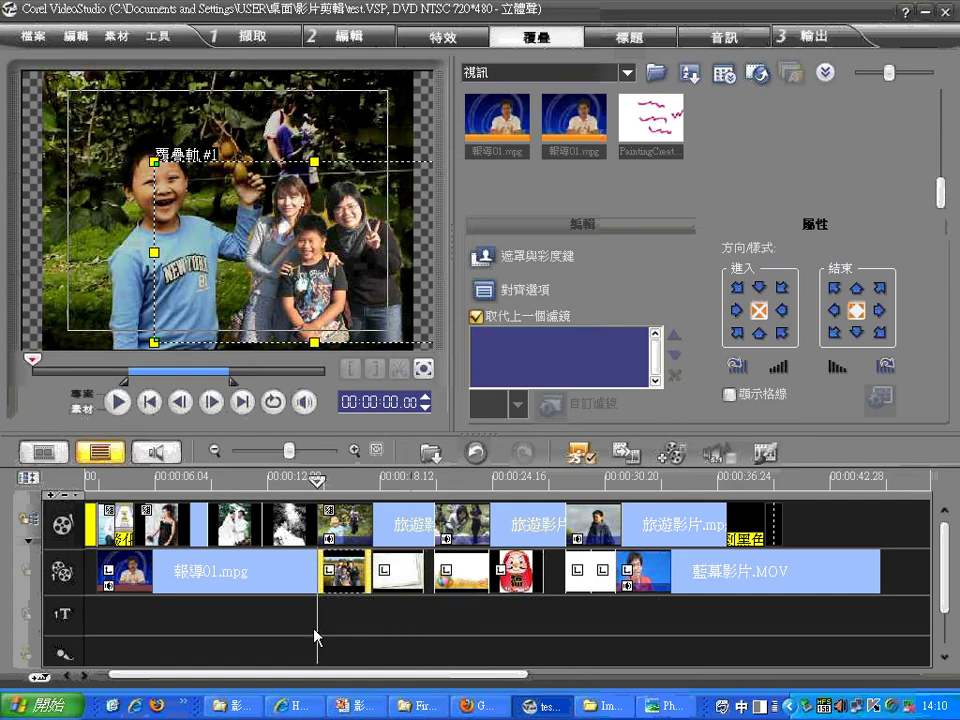
Step: Launch PhotoImpact 12 and switch to its empty workspace
{"action": "left_click", "coordinate": [35, 705]}
{"action": "left_click", "coordinate": [75, 637]}
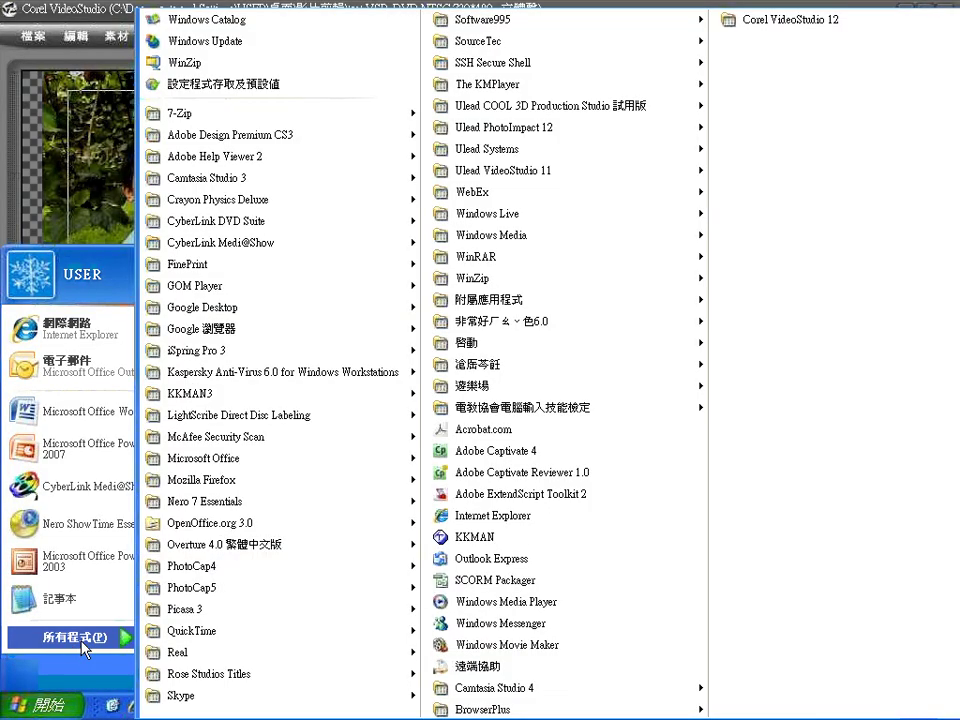
{"action": "mouse_move", "coordinate": [585, 256]}
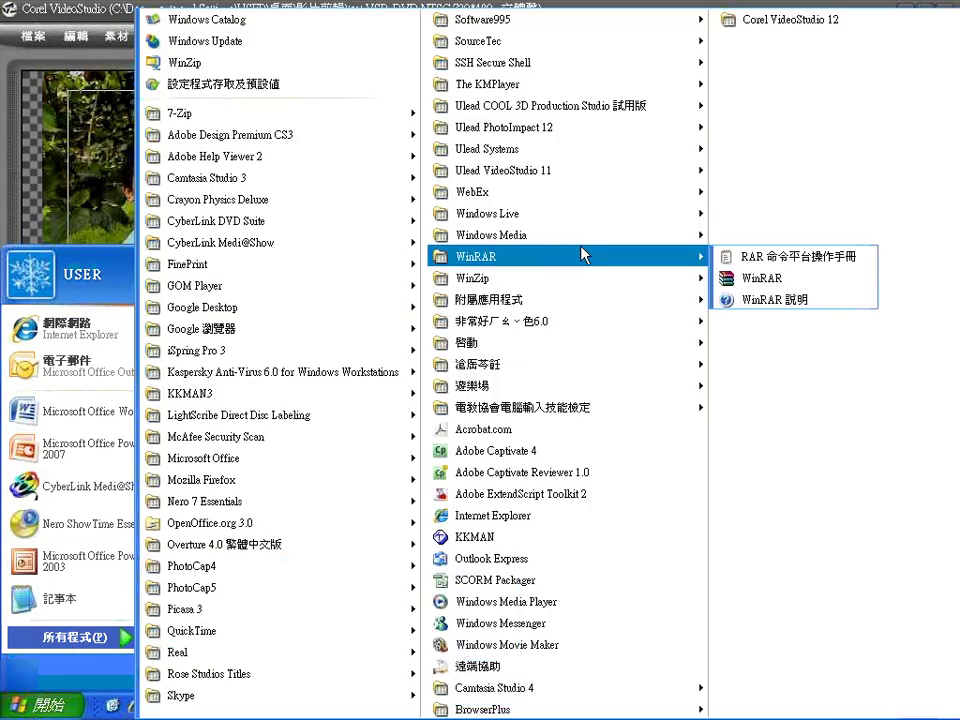
{"action": "mouse_move", "coordinate": [606, 129]}
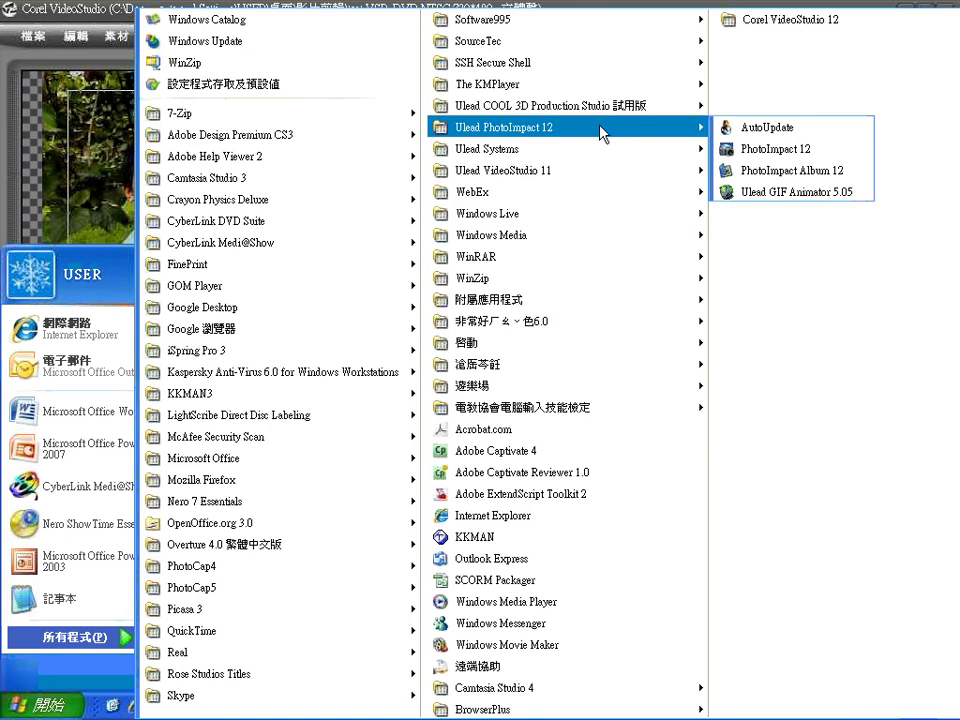
{"action": "left_click", "coordinate": [787, 150]}
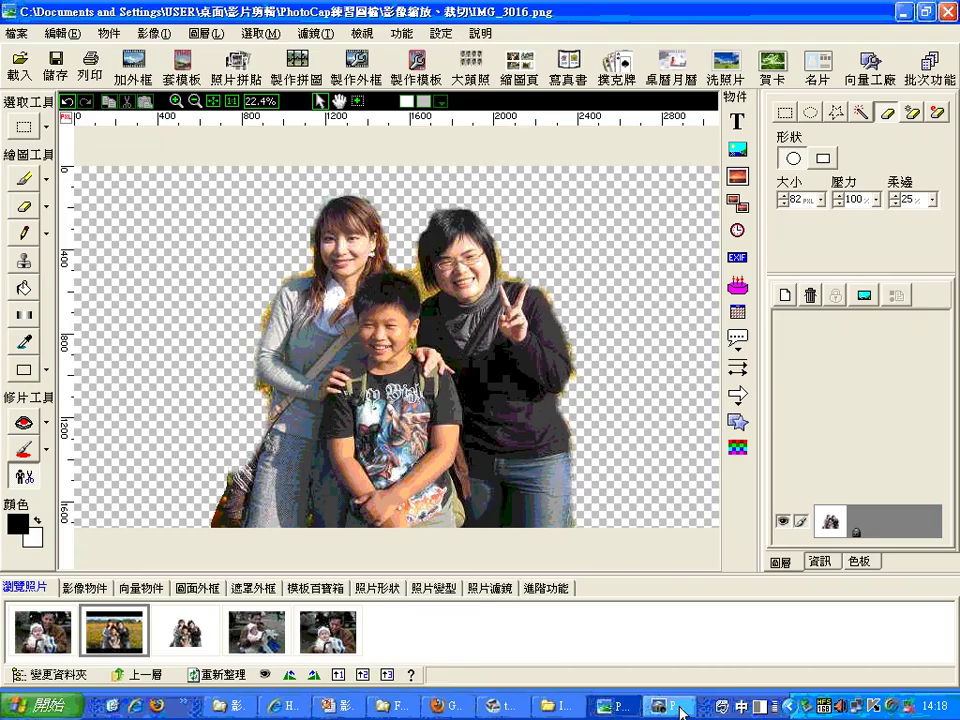
{"action": "left_click", "coordinate": [678, 708]}
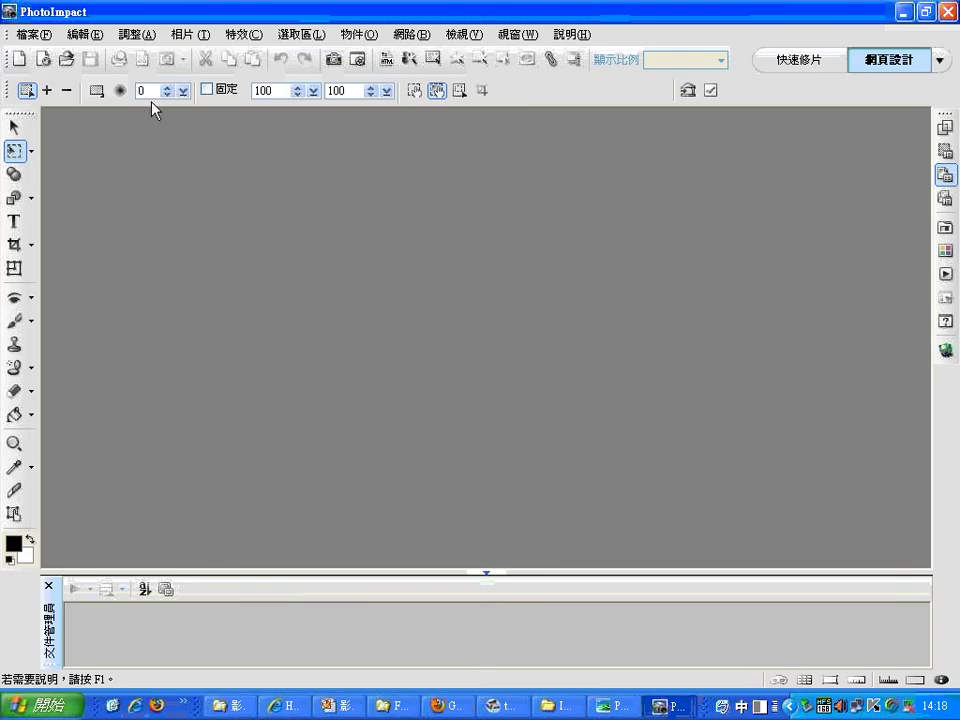
Step: Open IMG_3016.JPG from the 影像縮放、裁切 folder in PhotoImpact and shift its image window slightly upward
{"action": "left_click", "coordinate": [230, 706]}
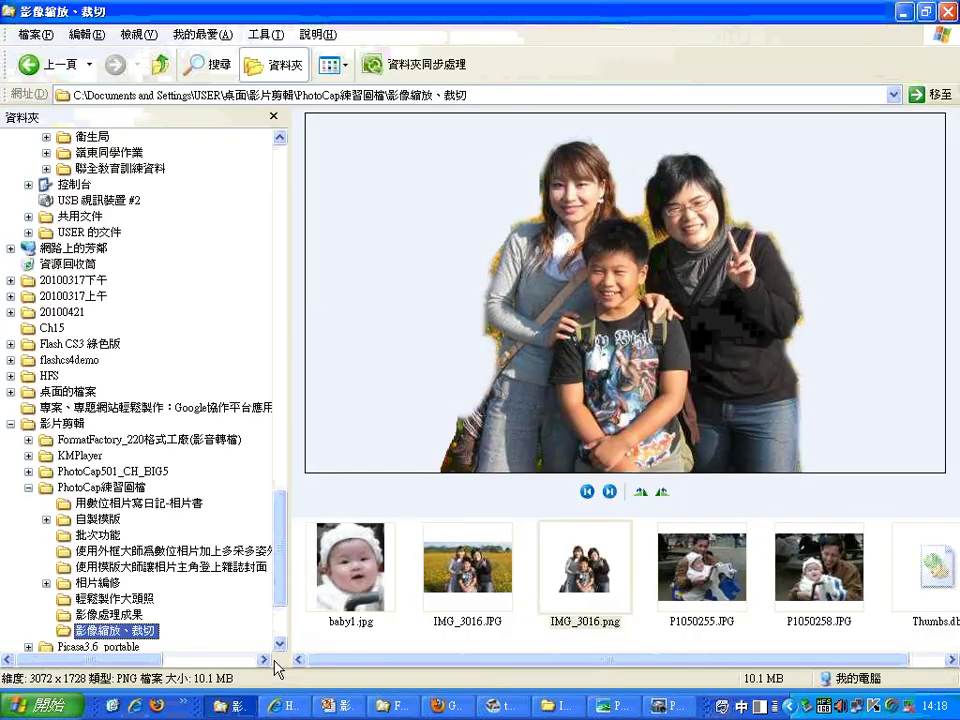
{"action": "key", "text": "Left"}
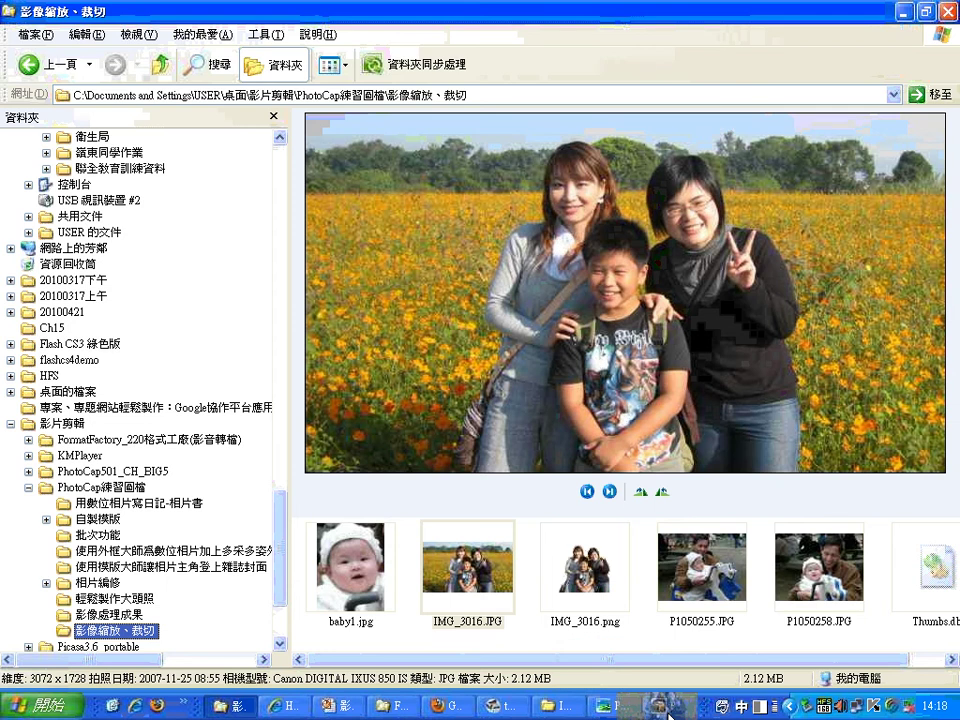
{"action": "left_click_drag", "start_coordinate": [668, 713], "coordinate": [506, 508]}
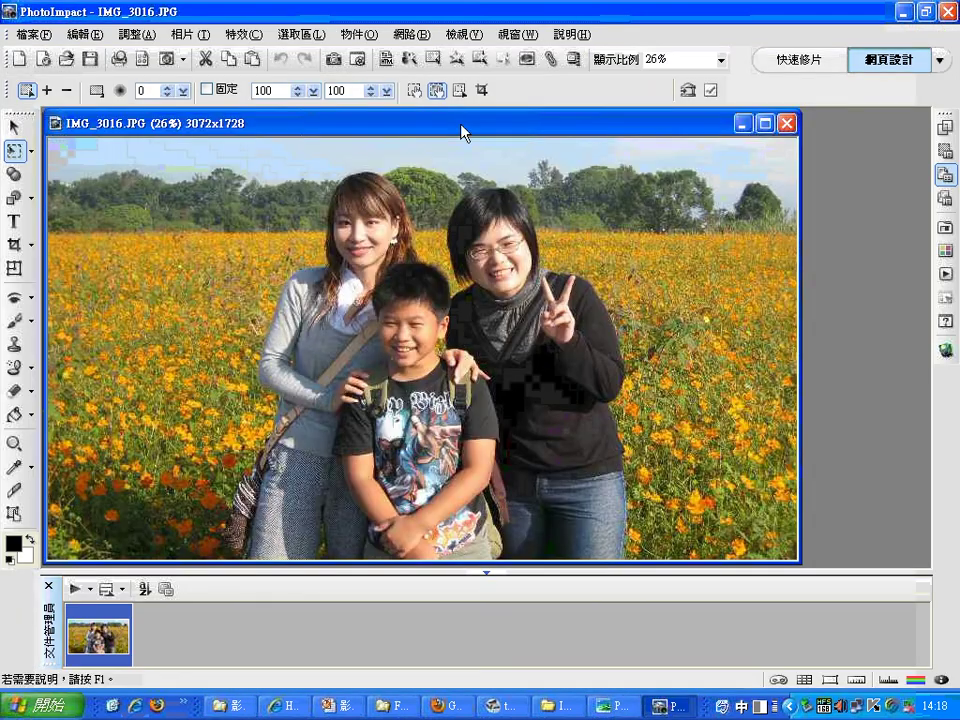
{"action": "left_click_drag", "start_coordinate": [461, 113], "coordinate": [460, 100]}
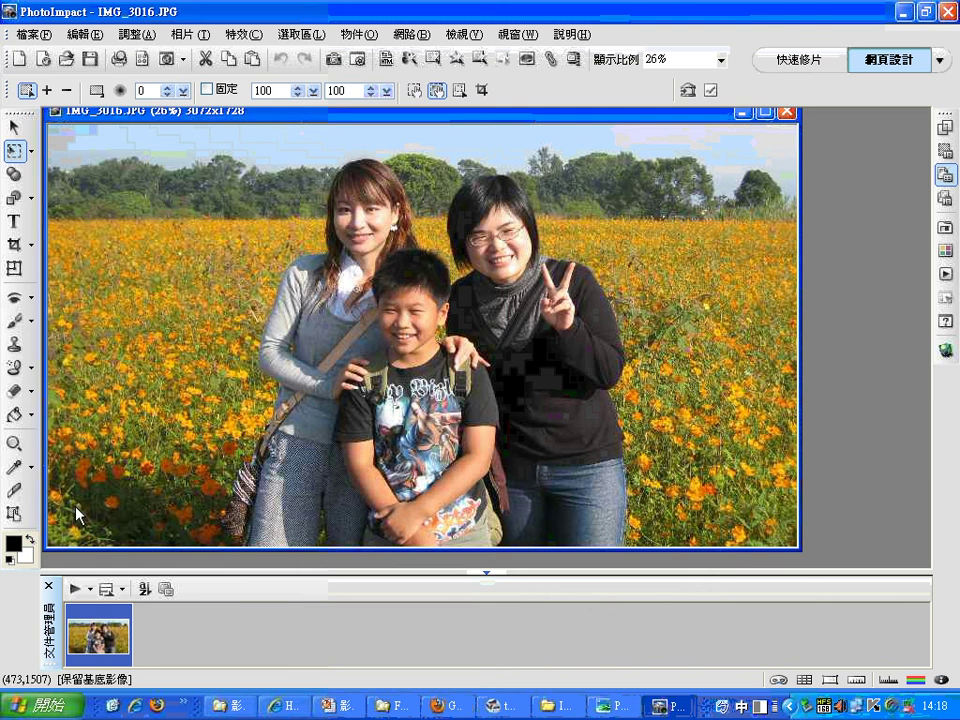
Step: Examine the selection tools, trying 套索工具 (Lasso) and 貝茲選取工具 (Bezier Selection) with its list of drawing shapes
{"action": "left_click", "coordinate": [29, 152]}
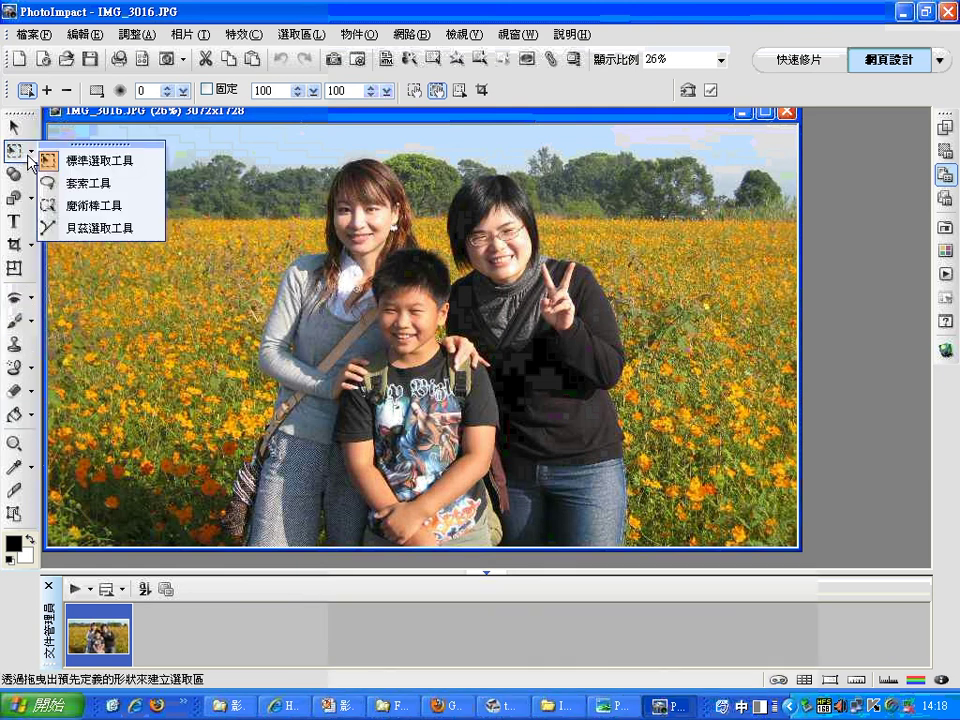
{"action": "left_click", "coordinate": [76, 186]}
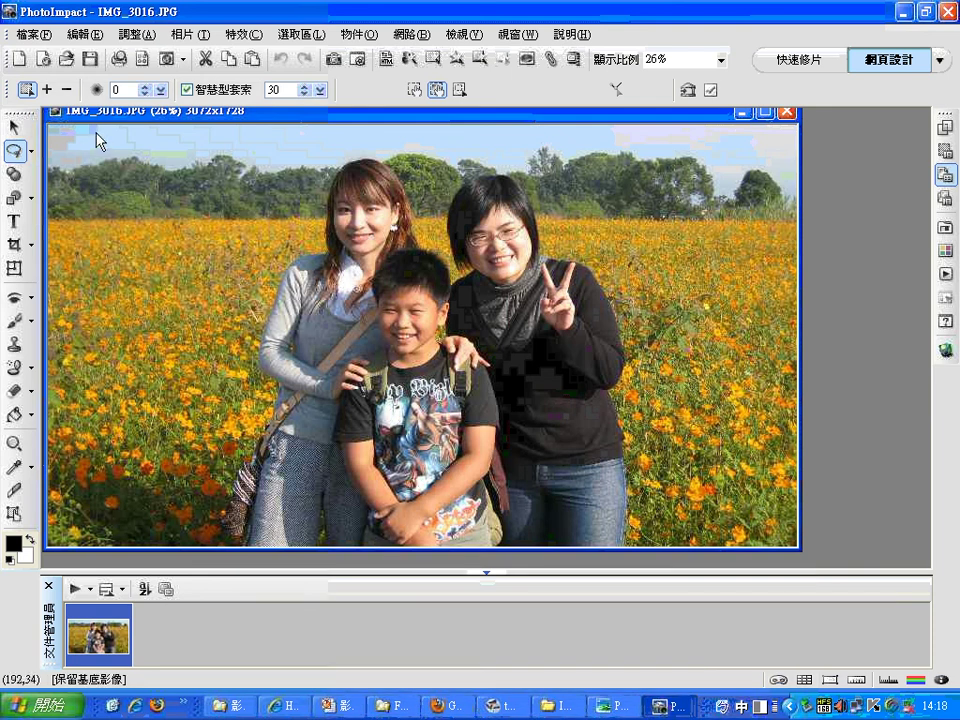
{"action": "left_click", "coordinate": [31, 151]}
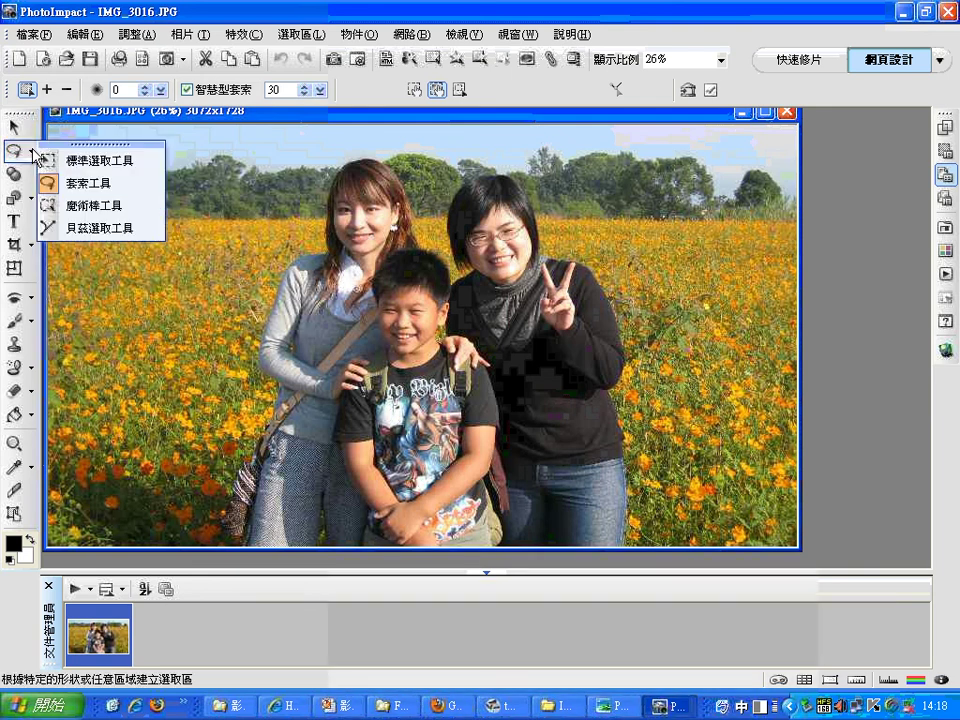
{"action": "left_click", "coordinate": [98, 230]}
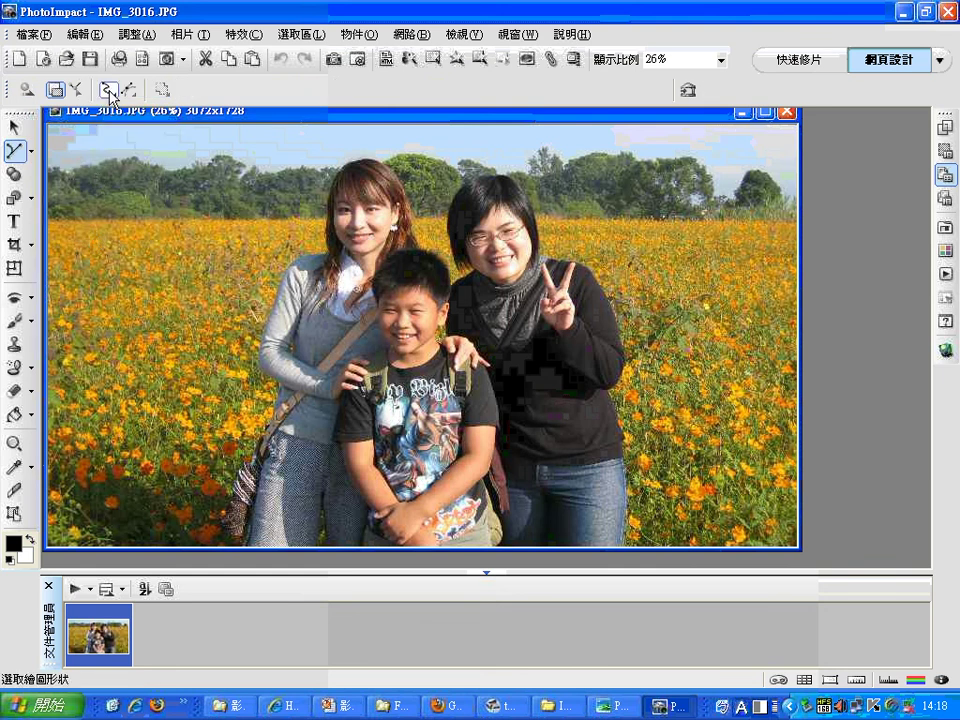
{"action": "left_click", "coordinate": [109, 92]}
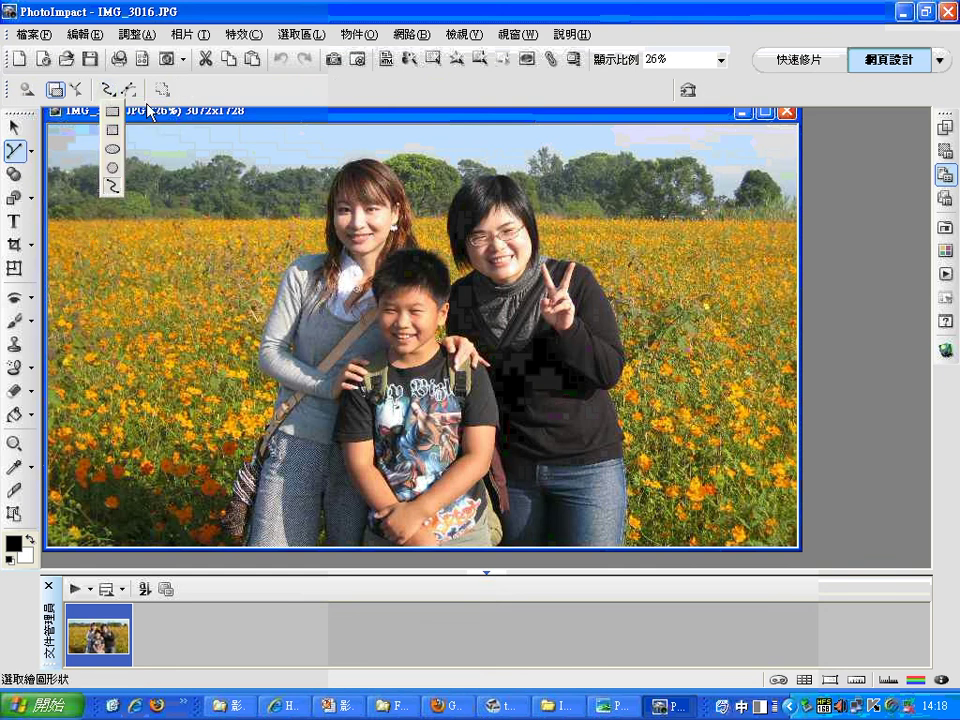
Step: Switch to the Pick tool and start 擷取物件 (Extract Object) on IMG_3016.JPG
{"action": "left_click", "coordinate": [14, 127]}
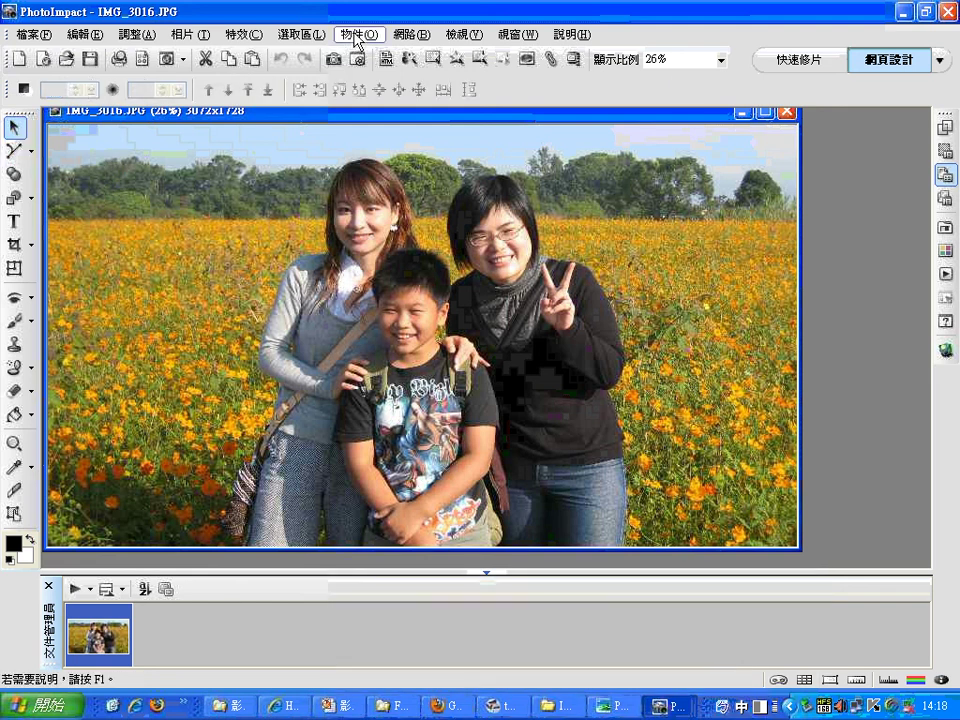
{"action": "left_click", "coordinate": [357, 36]}
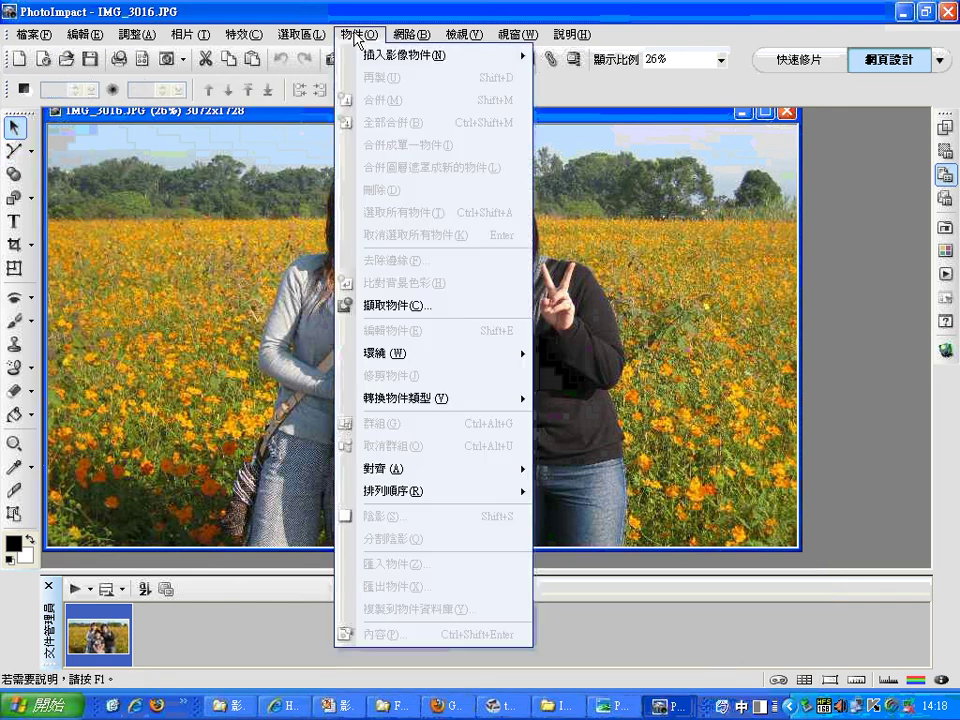
{"action": "left_click", "coordinate": [455, 314]}
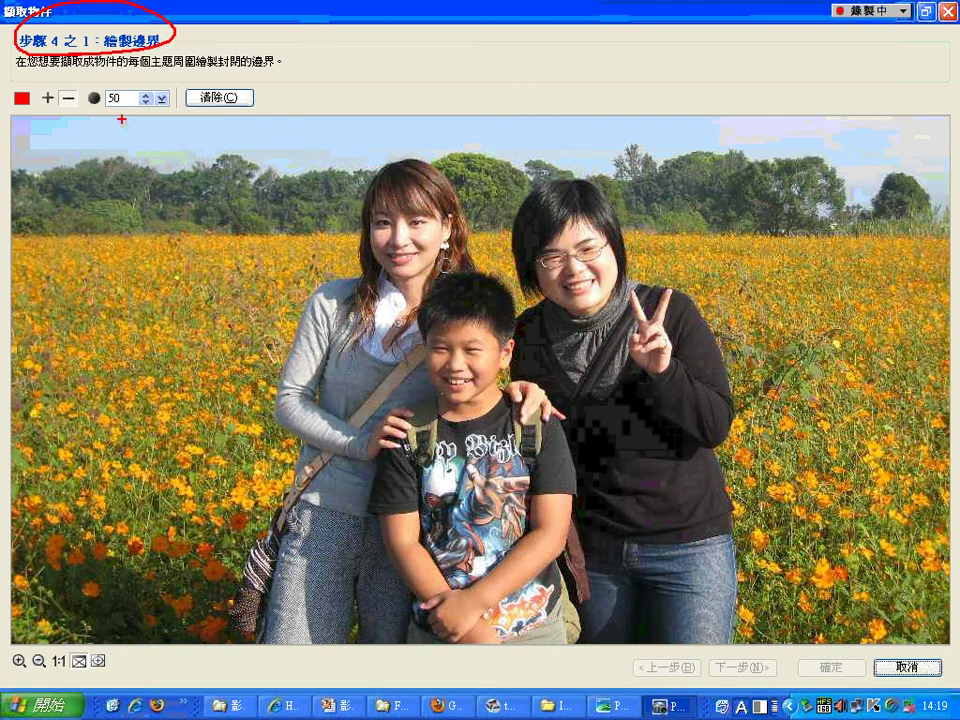
{"action": "mouse_move", "coordinate": [254, 378]}
{"action": "left_mouse_down"}
{"action": "mouse_move", "coordinate": [354, 183]}
{"action": "mouse_move", "coordinate": [466, 195]}
{"action": "mouse_move", "coordinate": [516, 185]}
{"action": "mouse_move", "coordinate": [639, 188]}
{"action": "mouse_move", "coordinate": [711, 294]}
{"action": "left_mouse_up"}
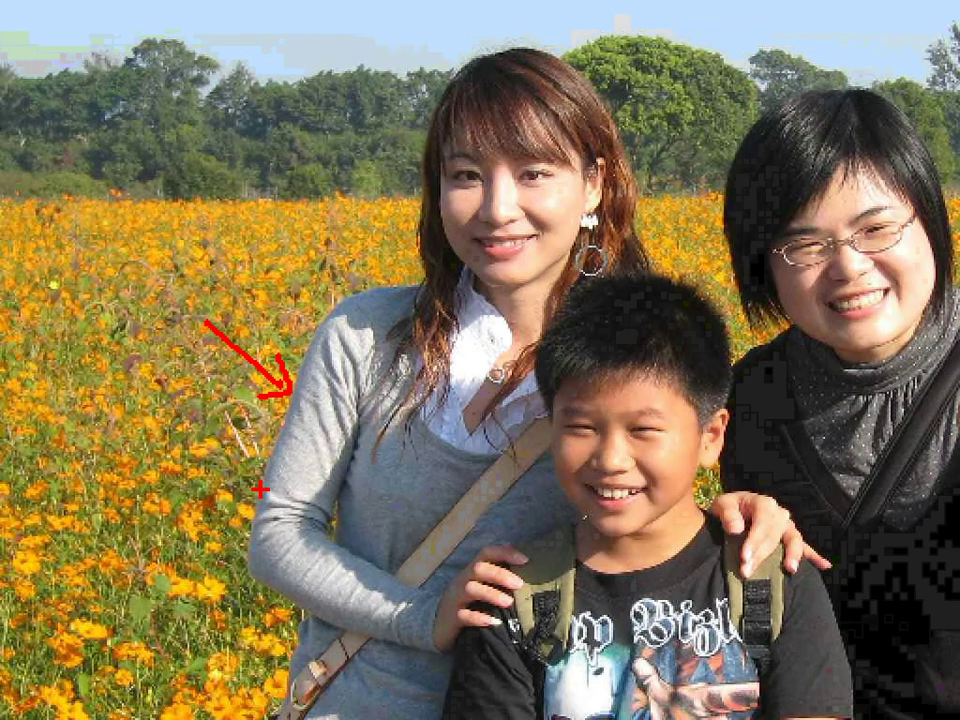
{"action": "left_click", "coordinate": [285, 418]}
{"action": "mouse_move", "coordinate": [277, 438]}
{"action": "left_mouse_down"}
{"action": "mouse_move", "coordinate": [293, 362]}
{"action": "mouse_move", "coordinate": [324, 309]}
{"action": "left_mouse_up"}
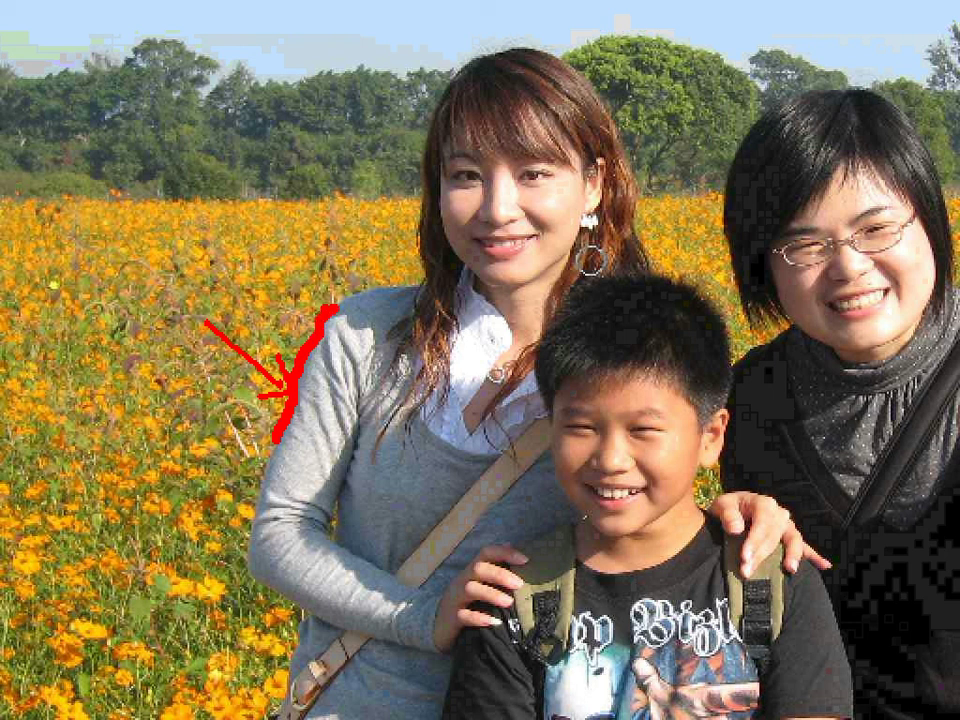
{"action": "left_click", "coordinate": [743, 321]}
{"action": "mouse_move", "coordinate": [743, 321]}
{"action": "left_mouse_down"}
{"action": "mouse_move", "coordinate": [755, 271]}
{"action": "mouse_move", "coordinate": [800, 325]}
{"action": "mouse_move", "coordinate": [774, 352]}
{"action": "mouse_move", "coordinate": [692, 290]}
{"action": "left_mouse_up"}
{"action": "key", "text": "ctrl+z"}
{"action": "scroll", "coordinate": [773, 312], "scroll_direction": "up", "scroll_amount": 3}
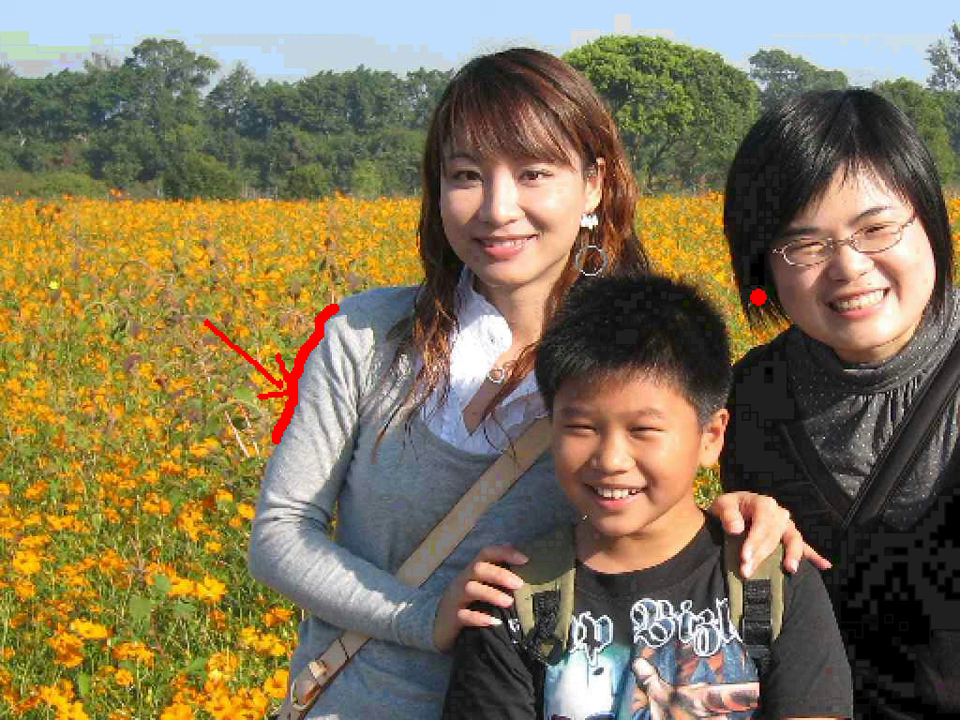